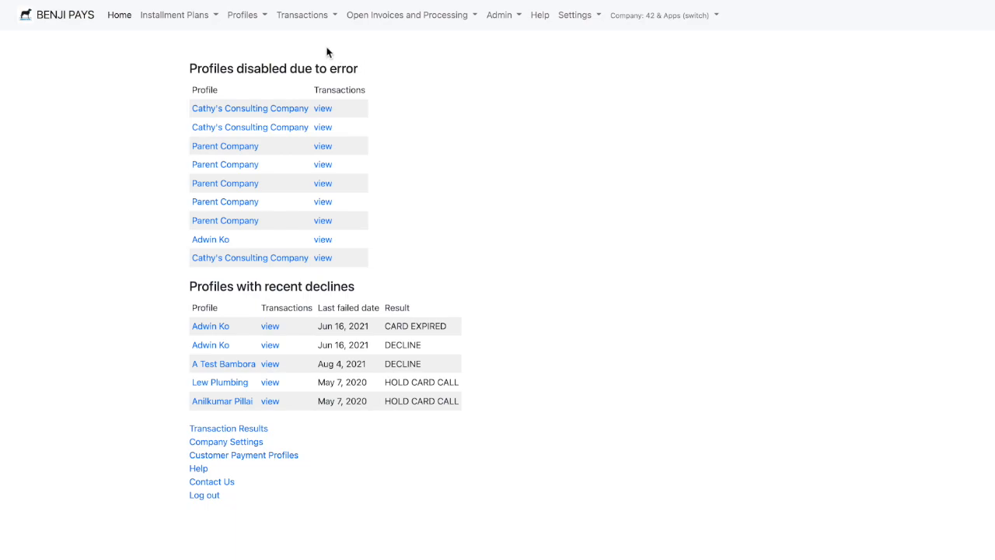
# - Open the Customers list among the profile pages
pyautogui.moveTo(243, 27)
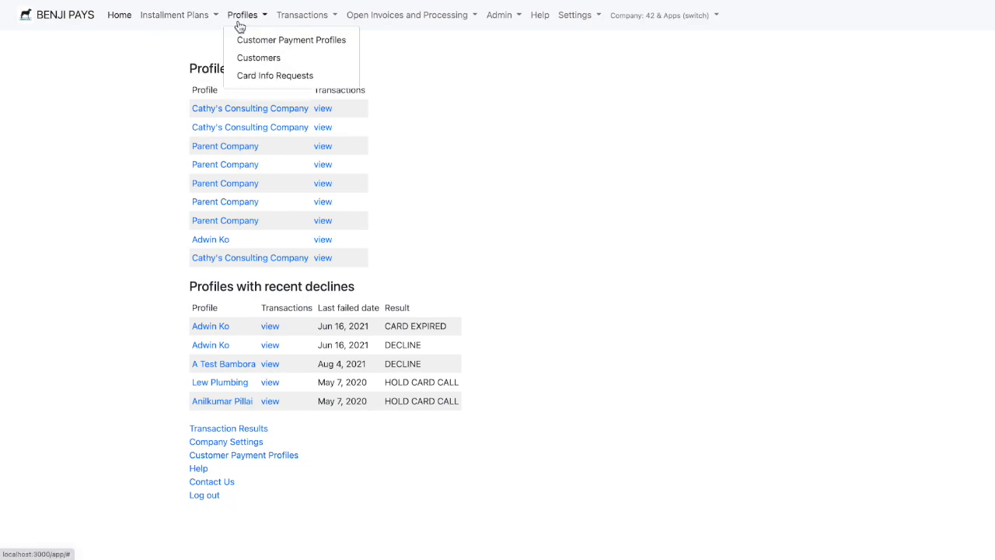
pyautogui.click(250, 59)
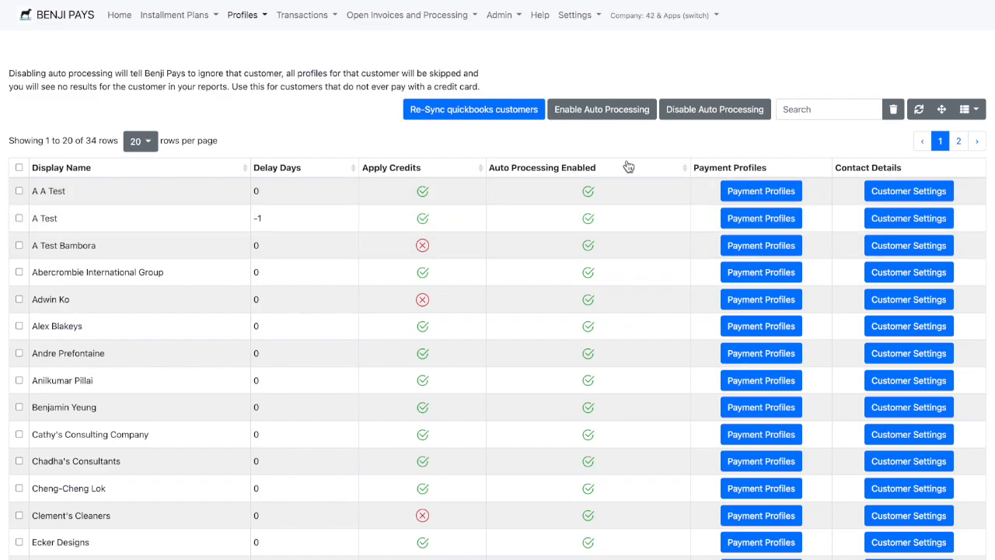
pyautogui.click(476, 116)
# - Search the customer list for "Test" and clear the search
pyautogui.click(836, 114)
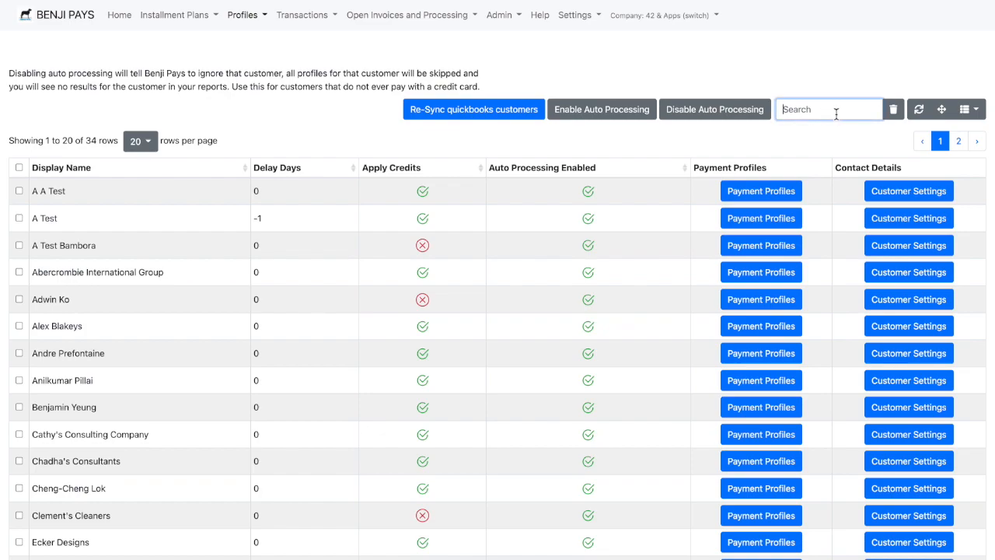
pyautogui.write('Test')
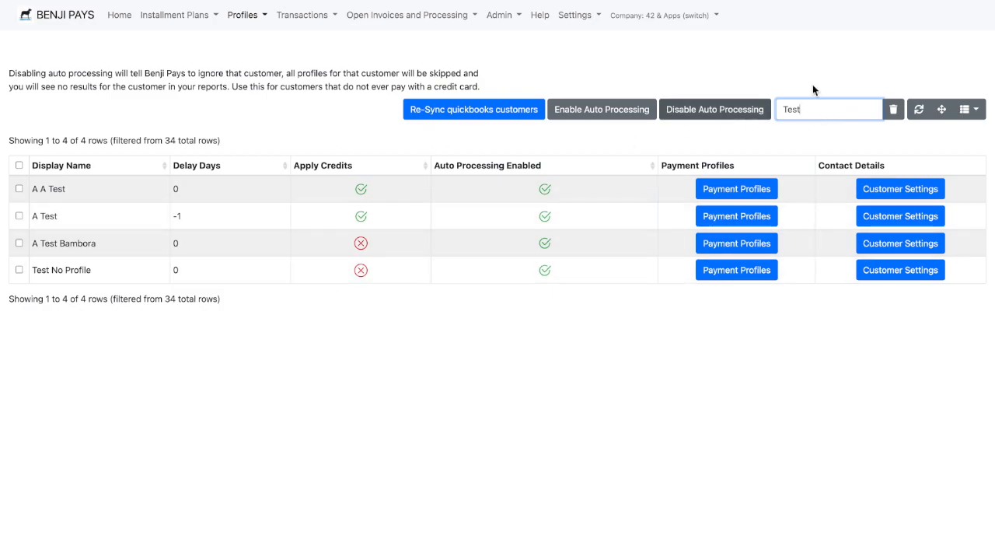
pyautogui.click(893, 110)
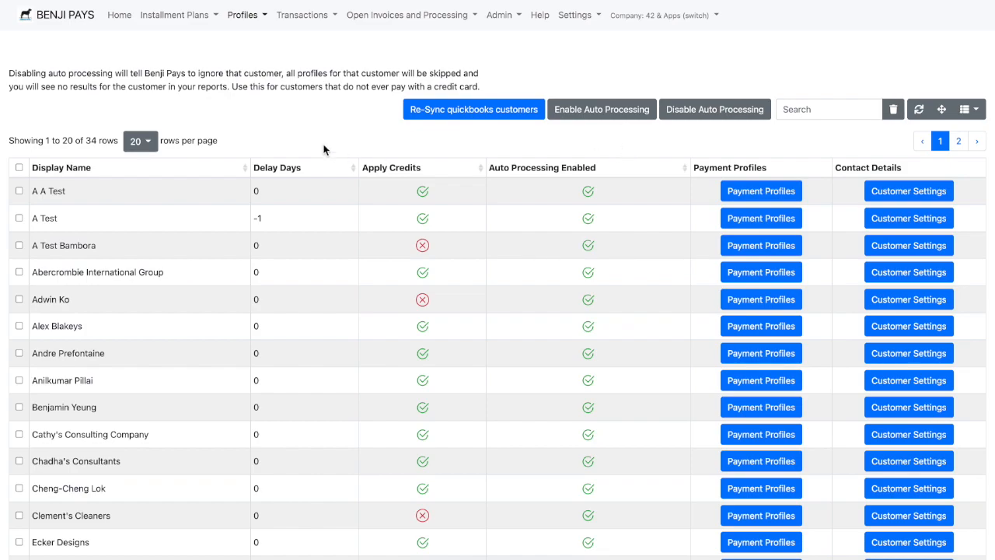
# - Disable nightly auto processing for the customers A Test and A Test Bambora
pyautogui.click(19, 219)
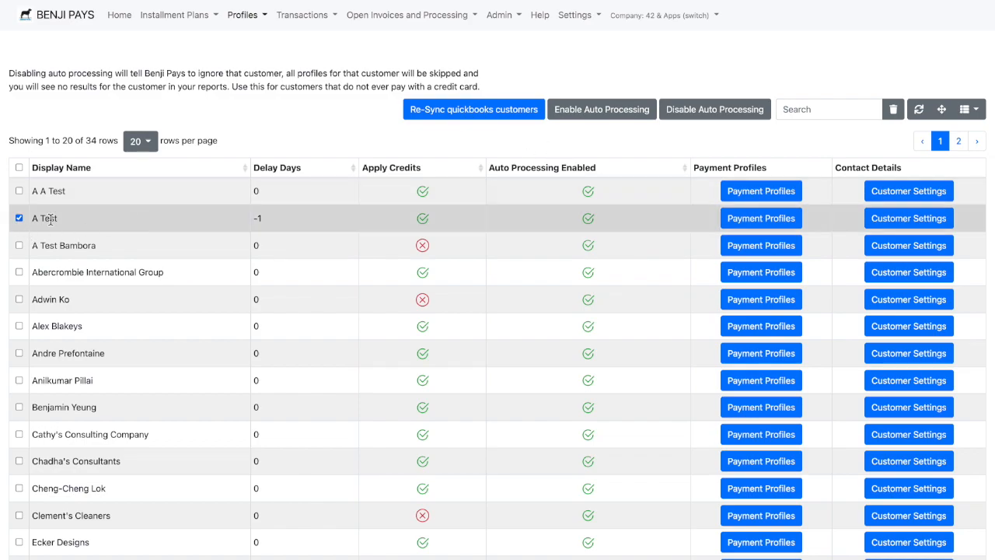
pyautogui.click(19, 246)
pyautogui.click(734, 108)
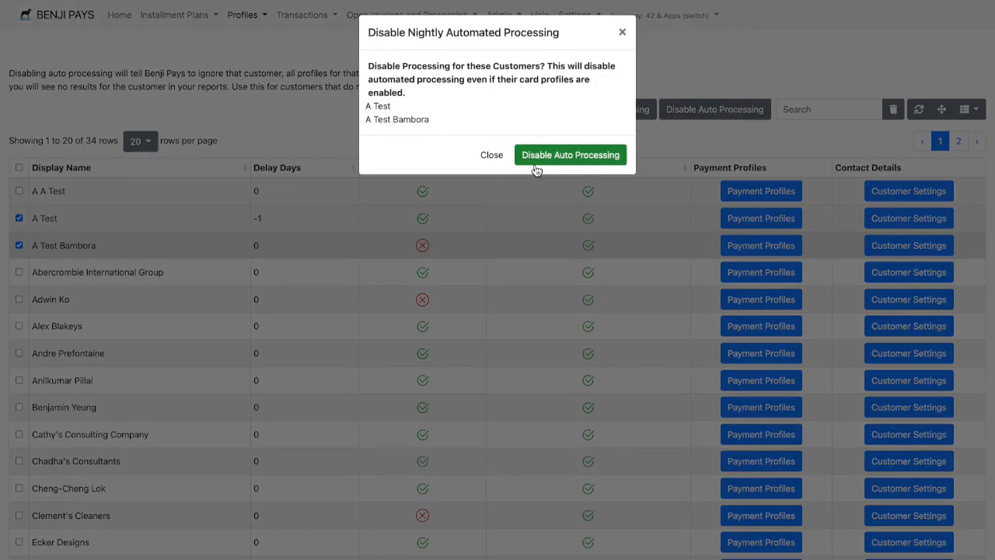
pyautogui.click(549, 159)
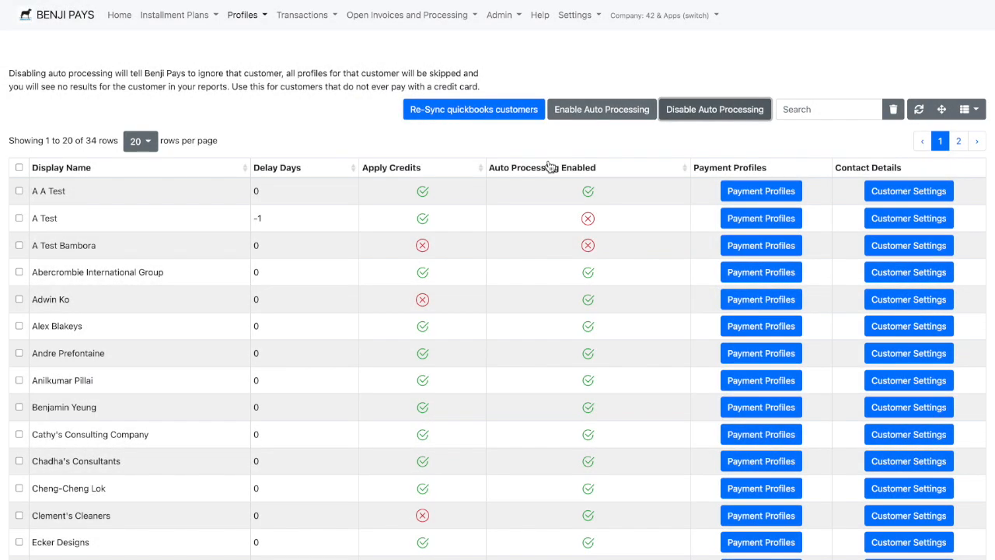
# - Re-enable nightly auto processing for the customers A Test and A Test Bambora
pyautogui.click(622, 220)
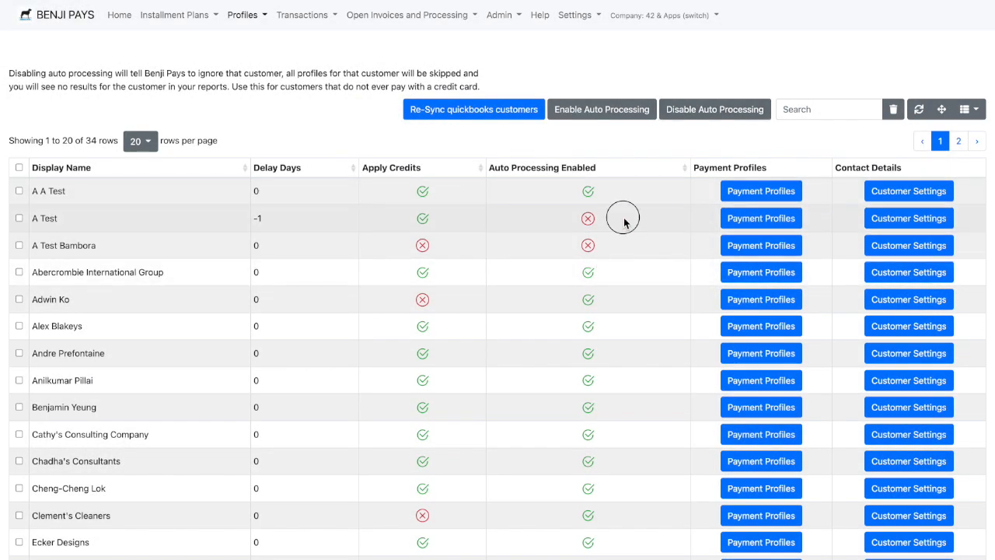
pyautogui.click(53, 246)
pyautogui.click(593, 117)
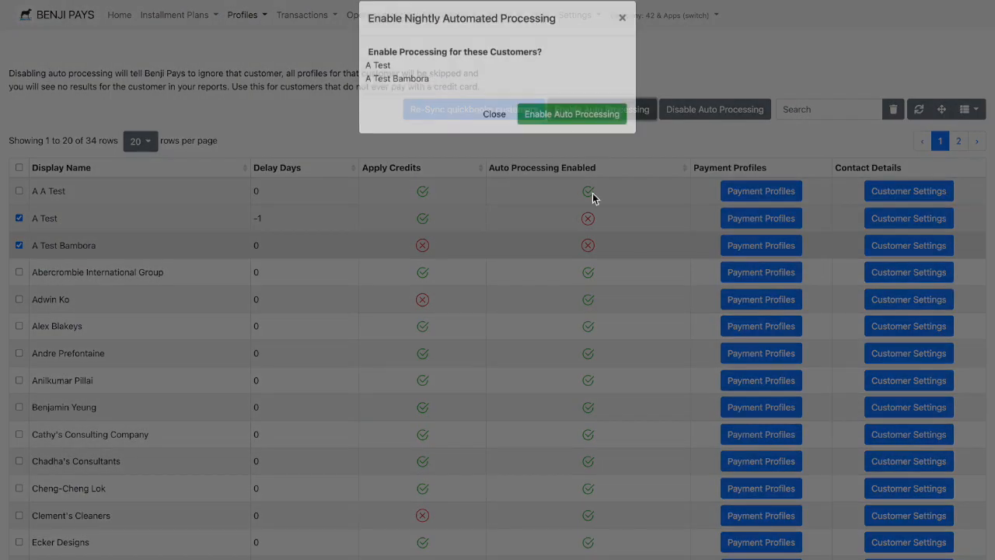
pyautogui.click(584, 143)
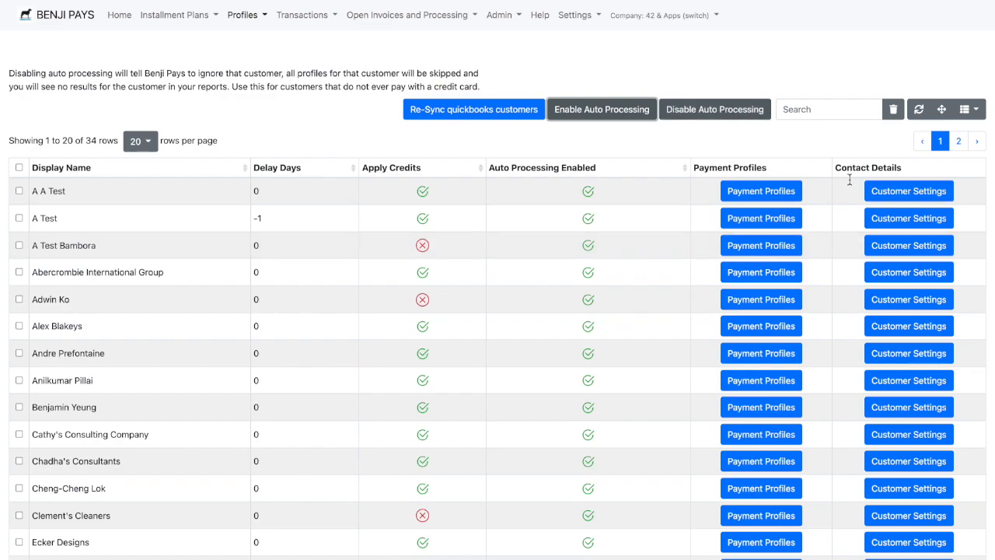
# - Open the customer settings of A Test and try to edit the email address that comes from the accounting system
pyautogui.click(900, 220)
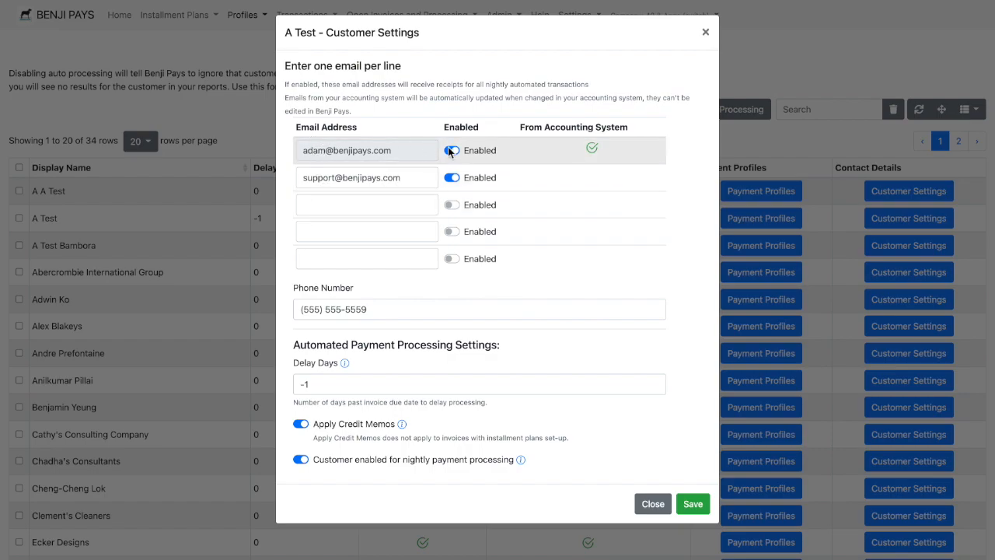
pyautogui.moveTo(610, 152)
pyautogui.click(373, 153)
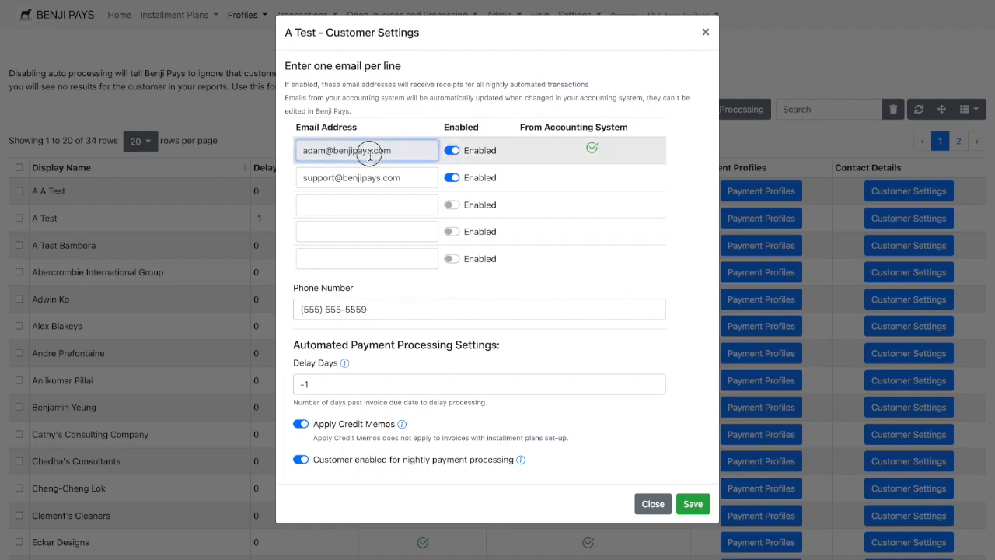
pyautogui.tripleClick(373, 153)
pyautogui.click(411, 154)
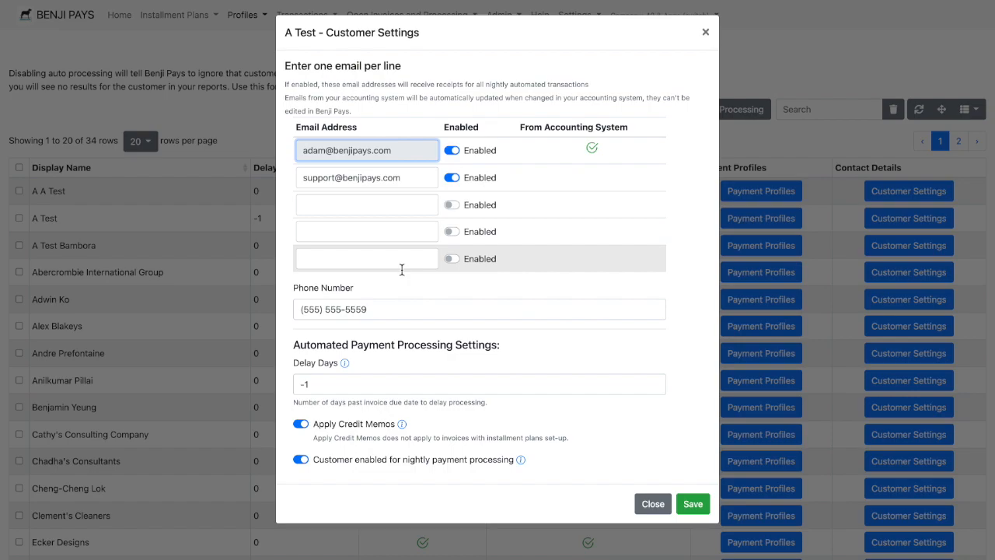
# - Disable both of A Test's receipt email addresses and re-enable the one from the accounting system
pyautogui.click(451, 178)
pyautogui.click(452, 151)
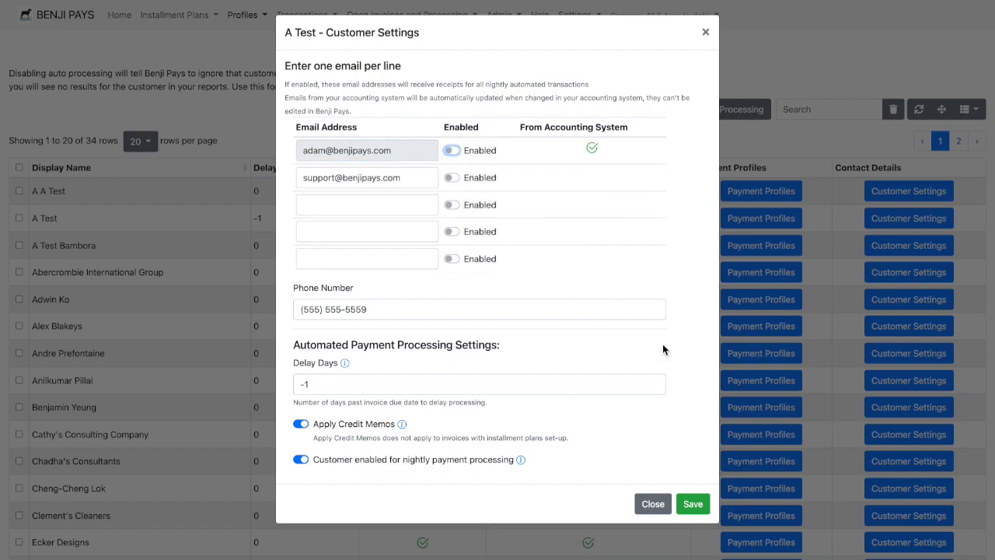
pyautogui.moveTo(454, 155)
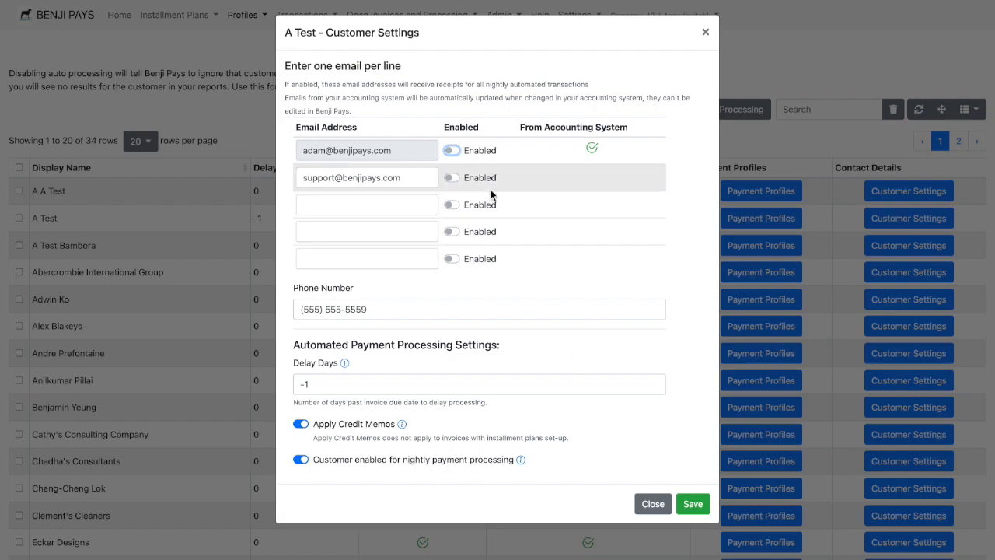
pyautogui.click(452, 150)
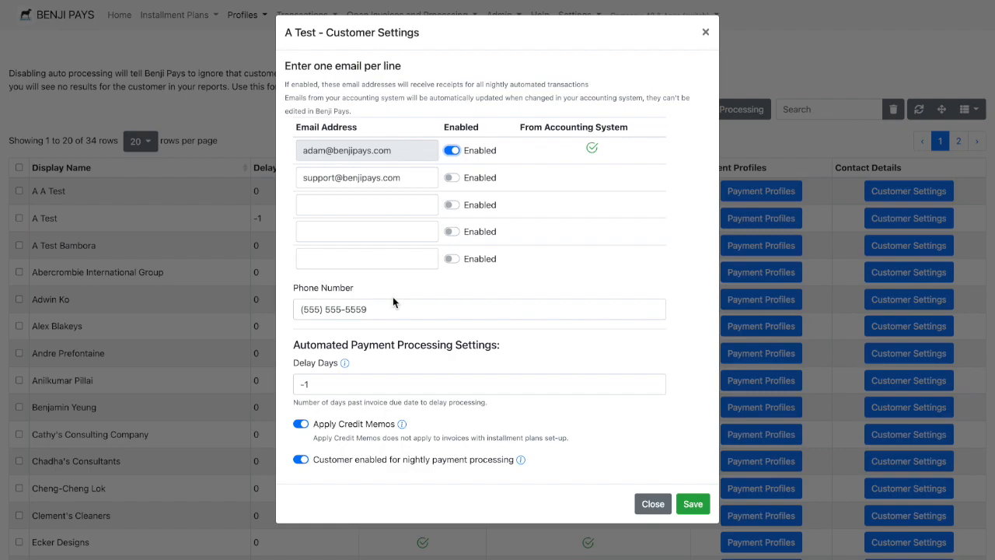
# - Set A Test's Delay Days to 0
pyautogui.click(319, 386)
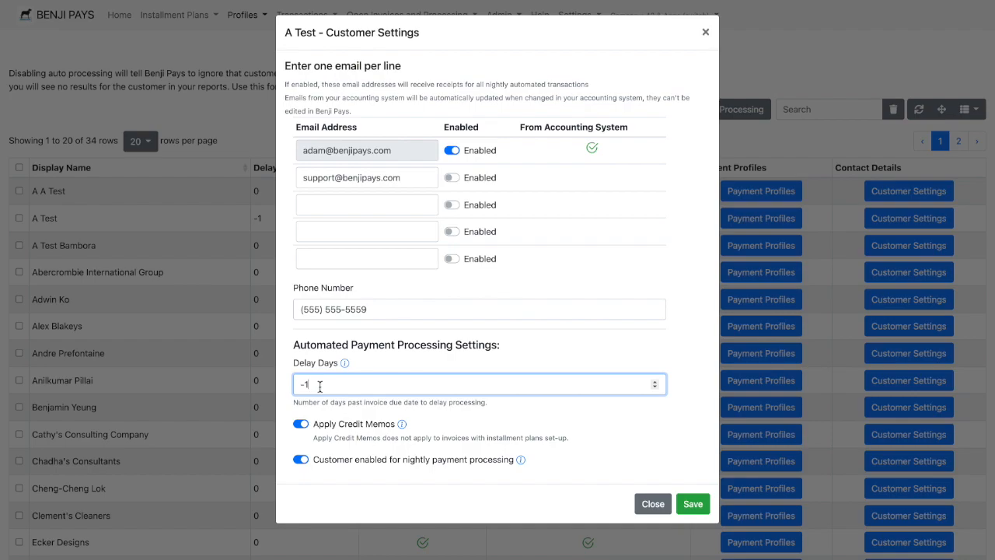
pyautogui.press('BackSpace')
pyautogui.write('0')
pyautogui.click(573, 354)
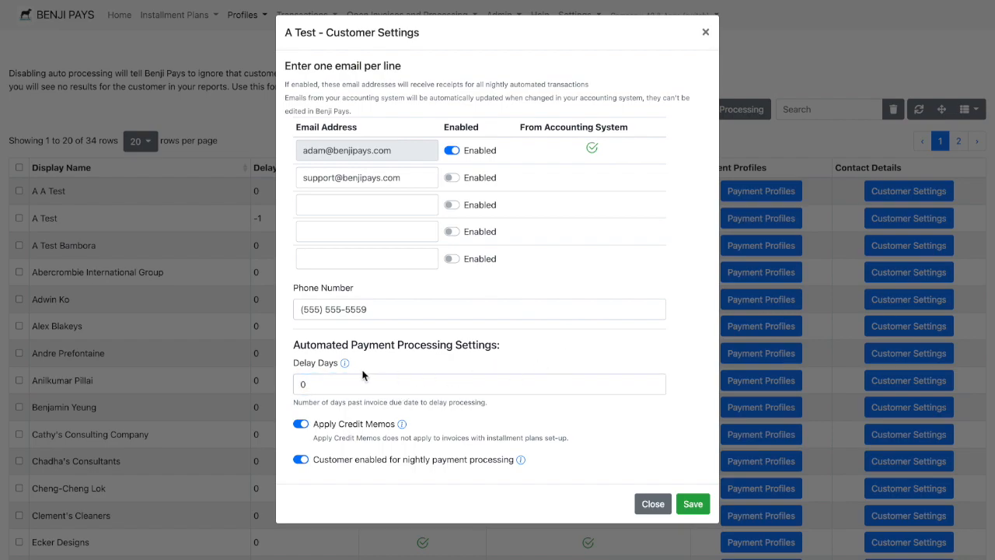
# - Read the Delay Days help, try the values 5 and -5, and return the field to 0
pyautogui.moveTo(346, 365)
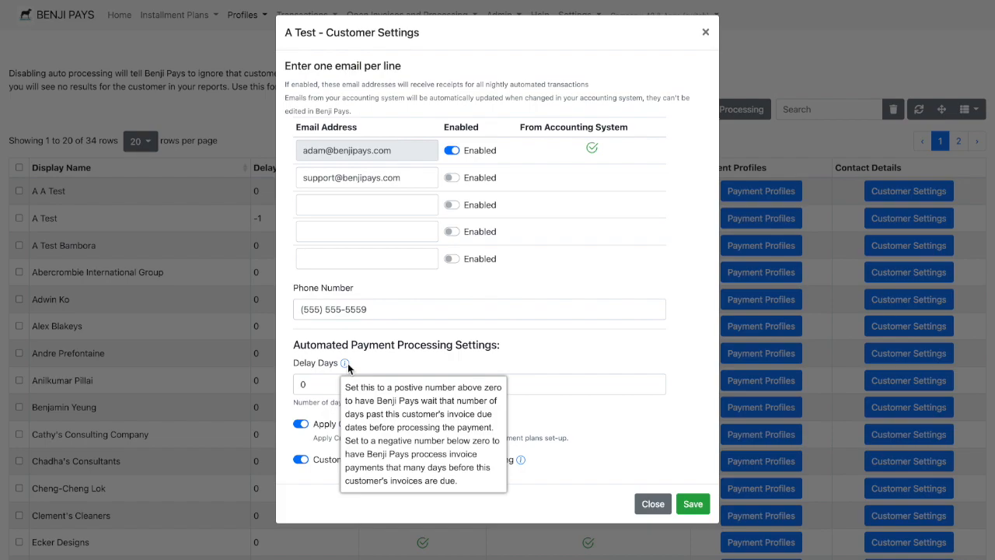
pyautogui.click(316, 385)
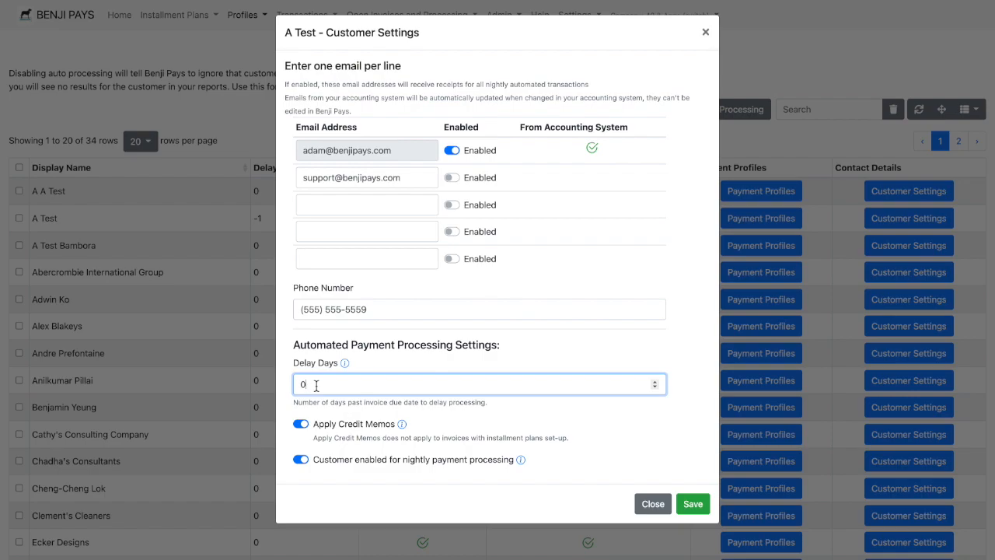
pyautogui.press('BackSpace')
pyautogui.write('5')
pyautogui.press('BackSpace')
pyautogui.write('-5')
pyautogui.press('BackSpace')
pyautogui.write('0')
pyautogui.click(585, 353)
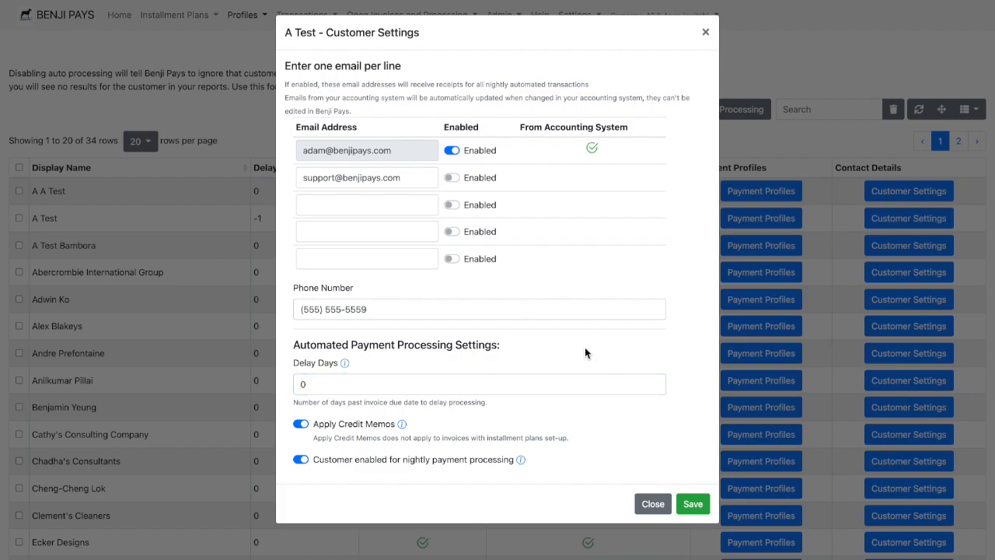
# - Switch Apply Credit Memos and nightly payment processing off and back on, and save A Test's customer settings
pyautogui.moveTo(344, 365)
pyautogui.moveTo(403, 426)
pyautogui.click(302, 425)
pyautogui.click(302, 425)
pyautogui.click(302, 459)
pyautogui.click(301, 459)
pyautogui.click(688, 505)
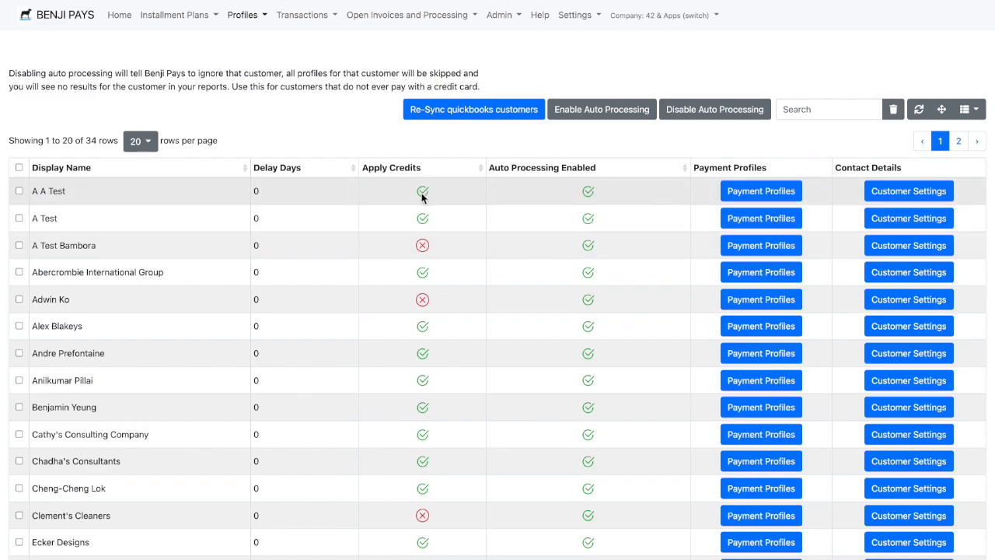
# - View A A Test's payment profiles, return to the customer list, and briefly open A Test's customer settings
pyautogui.click(770, 197)
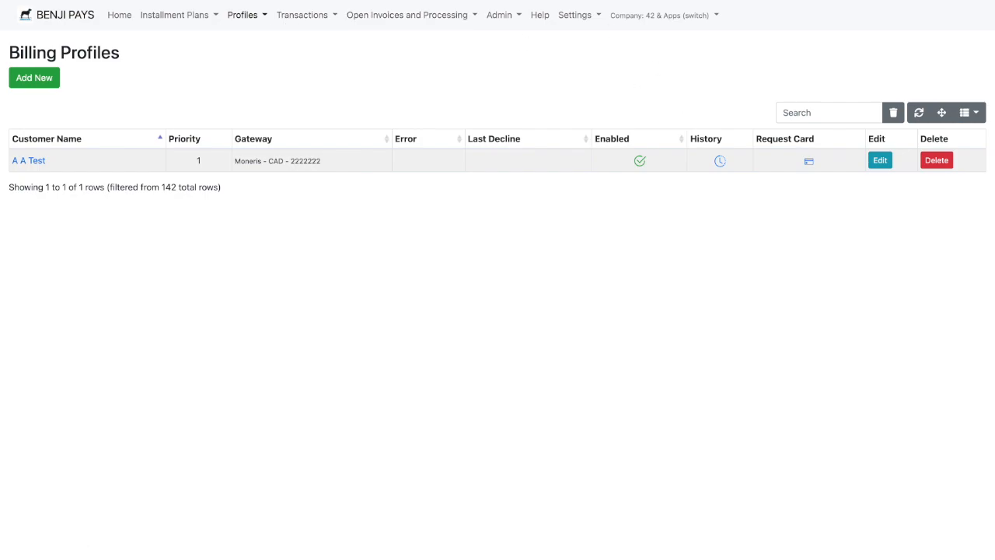
pyautogui.hotkey('alt', 'Left')
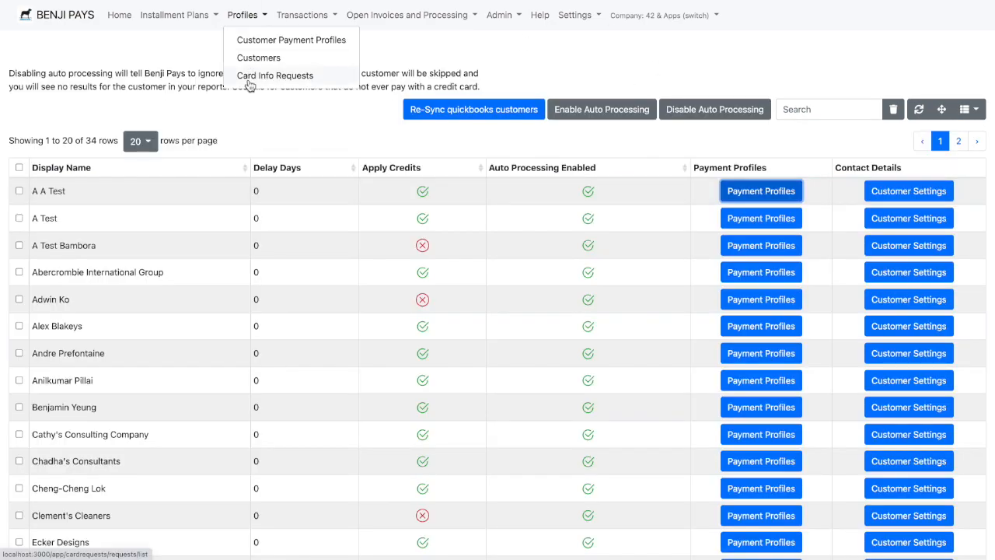
pyautogui.click(888, 220)
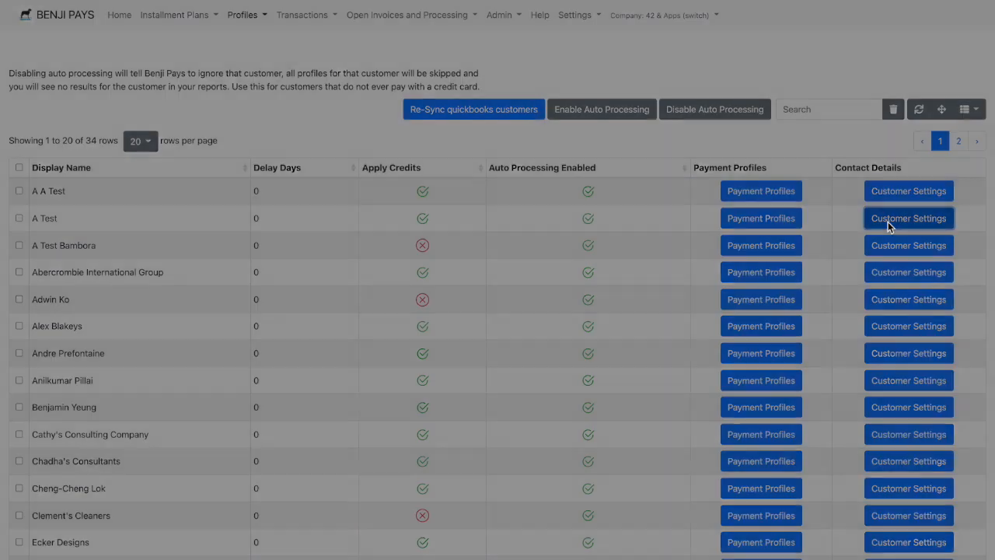
pyautogui.click(705, 32)
# - Open the customer payment profiles and search them for "A test"
pyautogui.moveTo(256, 27)
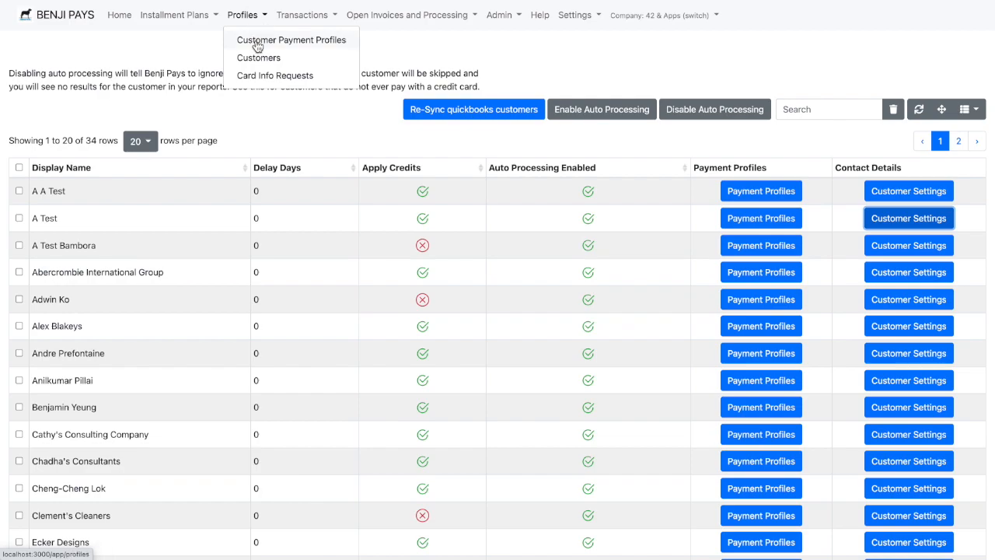
pyautogui.click(259, 45)
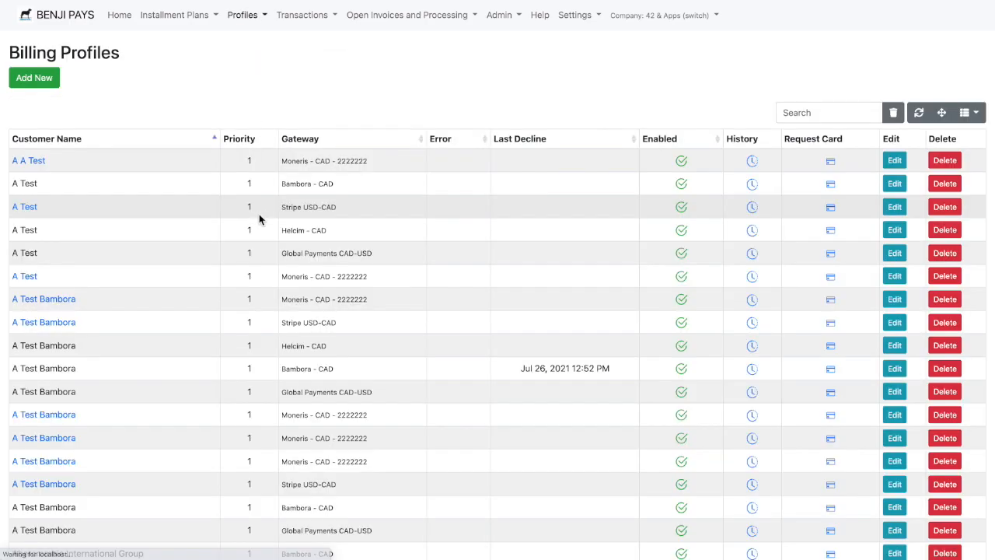
pyautogui.click(818, 114)
pyautogui.write('A test')
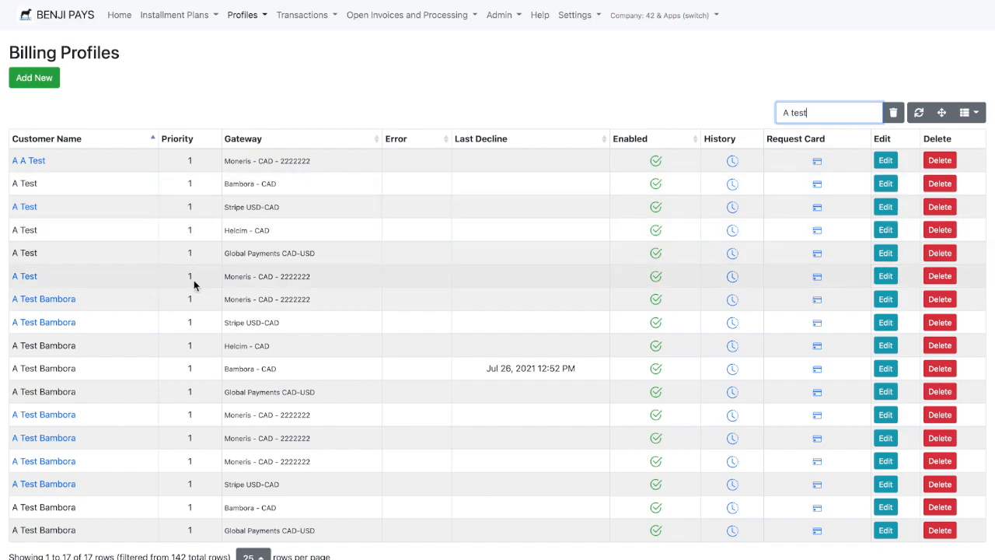
# - Open A Test's Bambora - CAD payment profile for editing and turn off its automated nightly processing
pyautogui.click(888, 184)
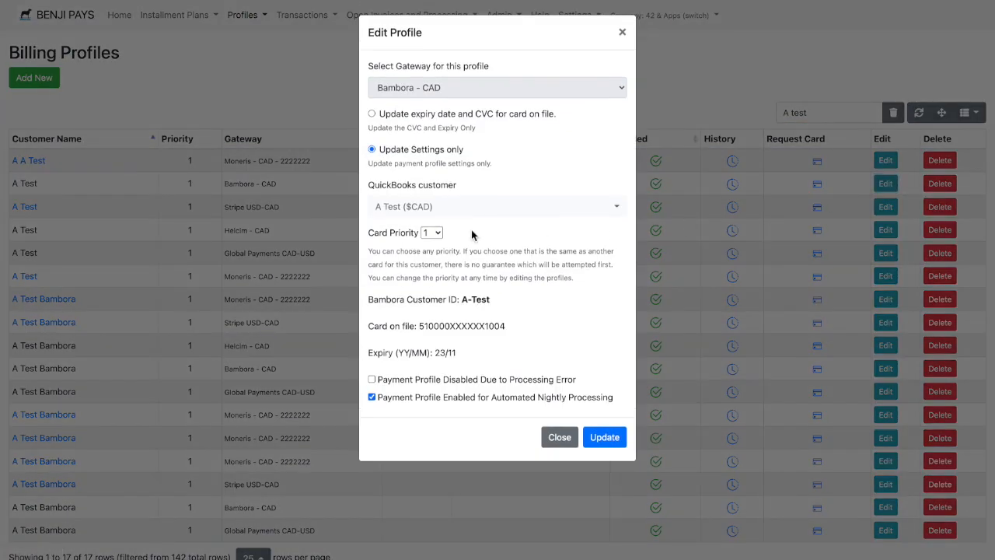
pyautogui.click(622, 33)
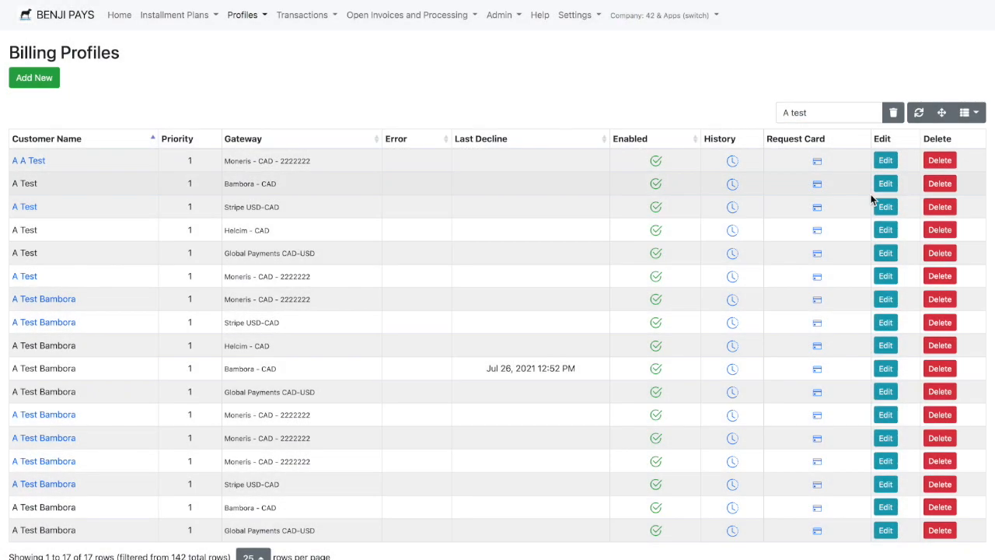
pyautogui.click(886, 184)
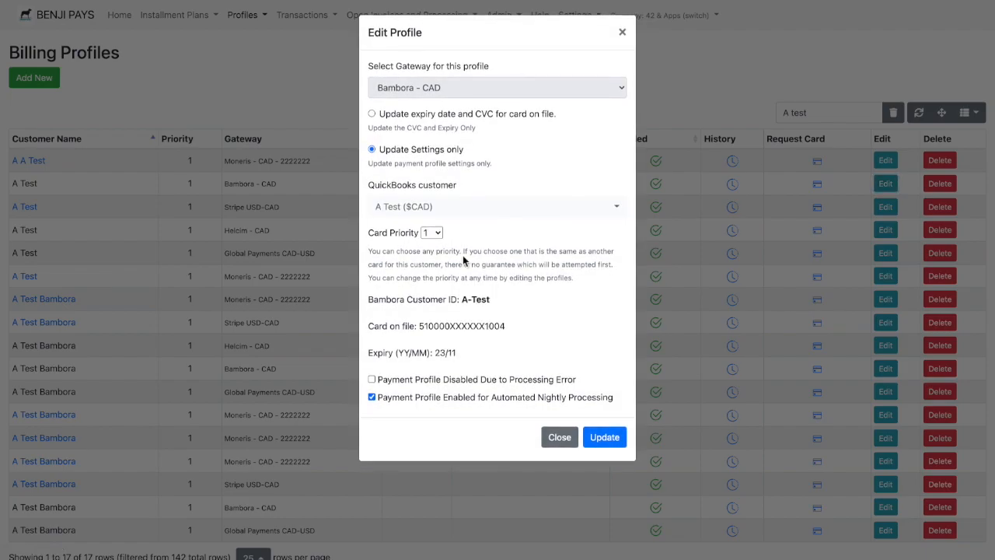
pyautogui.click(387, 398)
pyautogui.click(607, 398)
pyautogui.click(606, 399)
# - Set the profile's card priority to 2, re-enable automated nightly processing, and update the profile
pyautogui.click(439, 233)
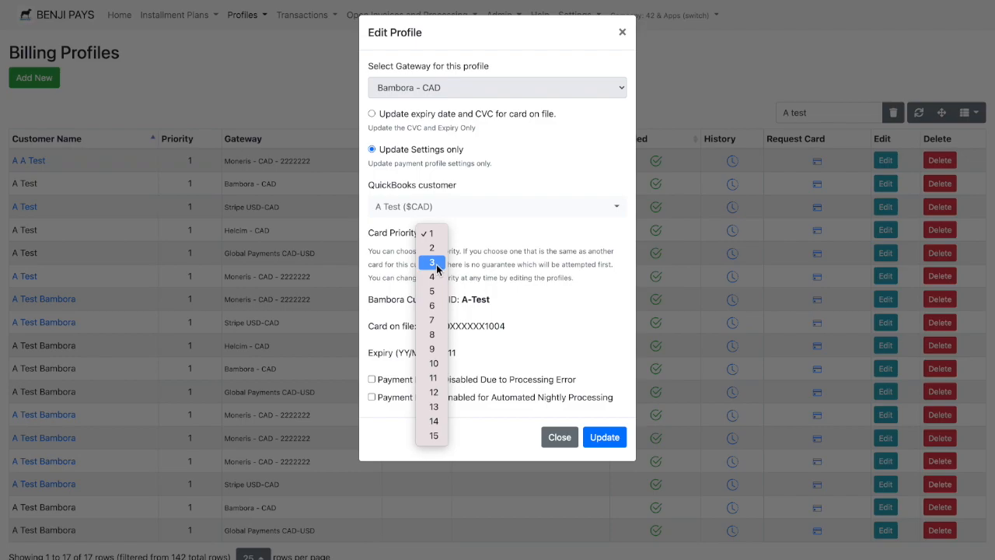
pyautogui.click(432, 247)
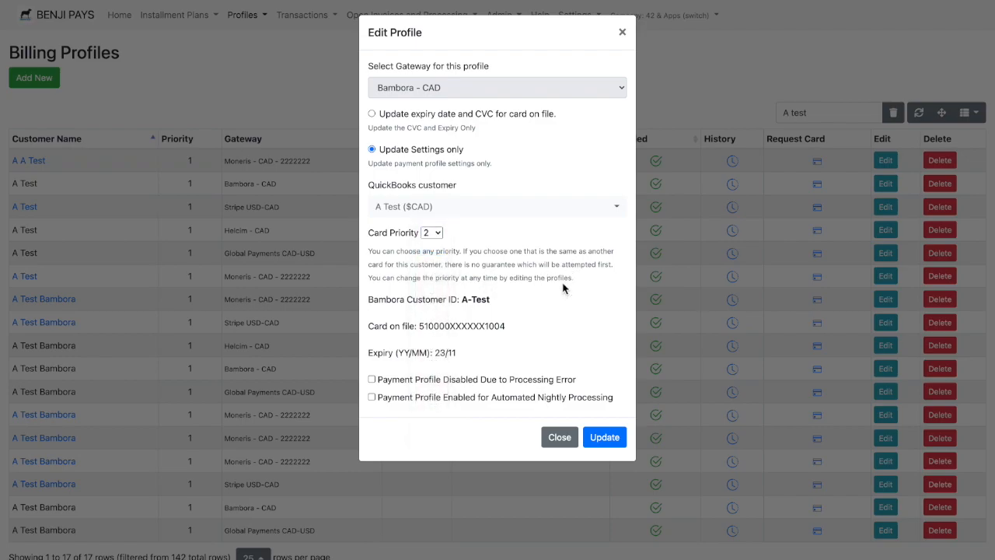
pyautogui.click(526, 398)
pyautogui.click(621, 440)
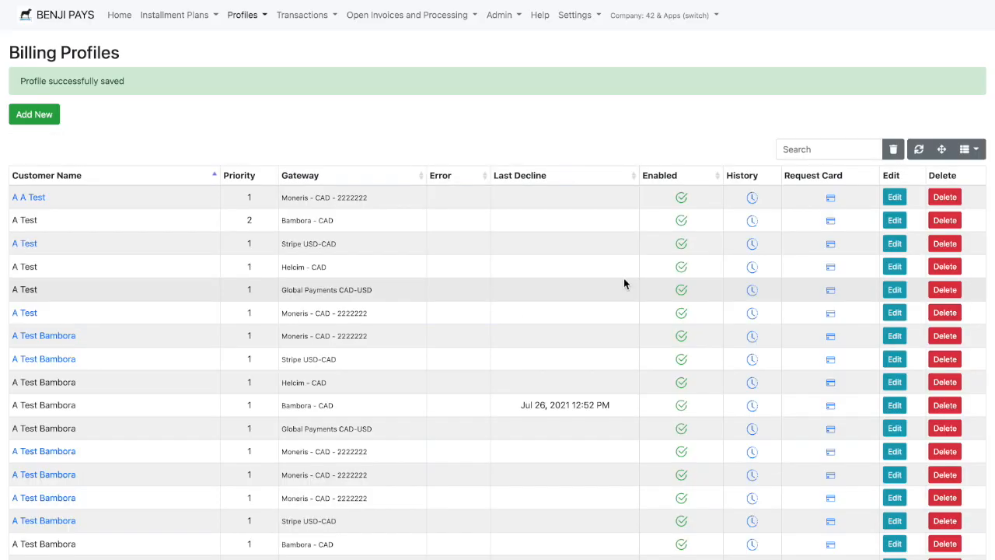
# - Set the card priority of A Test's Helcim - CAD payment profile to 3 and update the profile
pyautogui.click(894, 266)
pyautogui.click(432, 246)
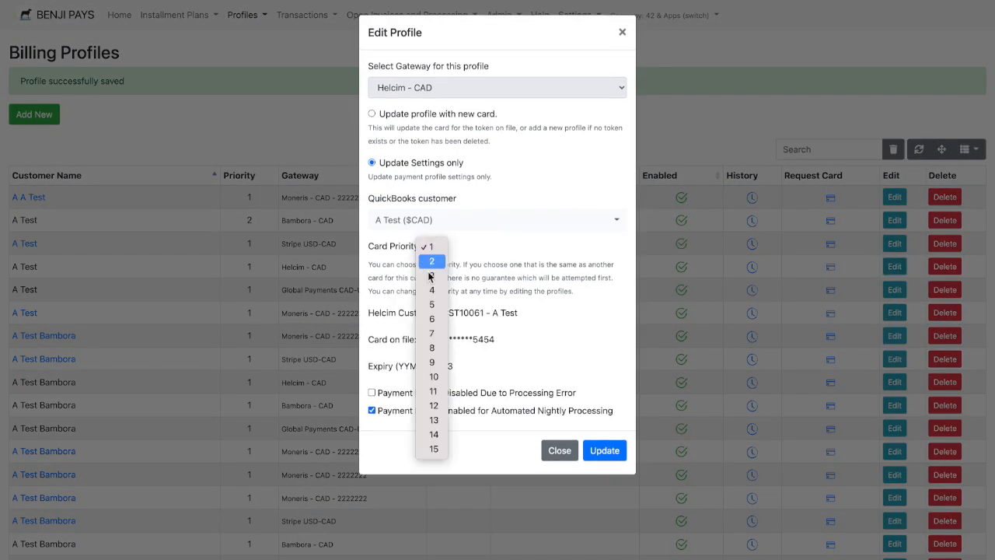
pyautogui.click(434, 289)
pyautogui.click(618, 457)
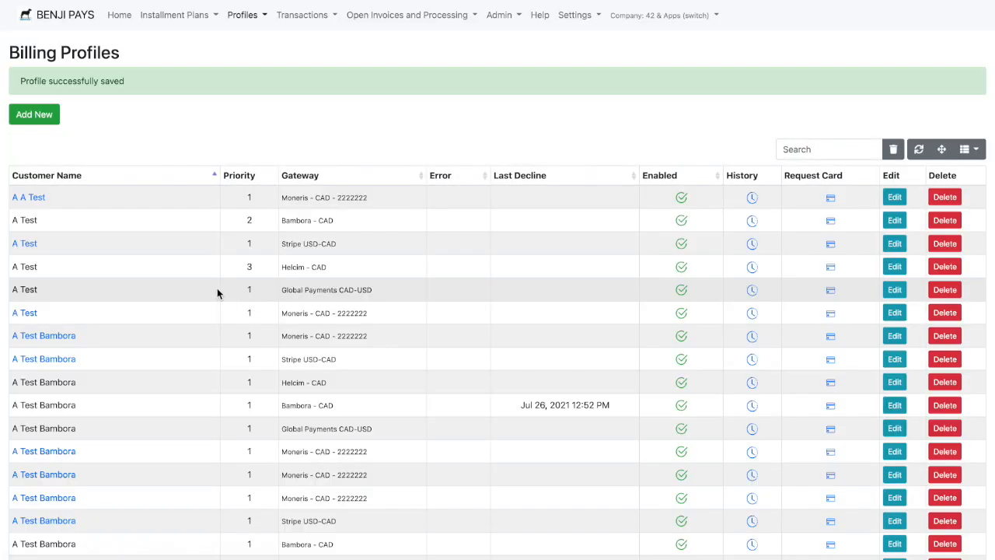
# - Set the card priority of A Test's Global Payments CAD-USD payment profile to 4 and update the profile
pyautogui.click(894, 289)
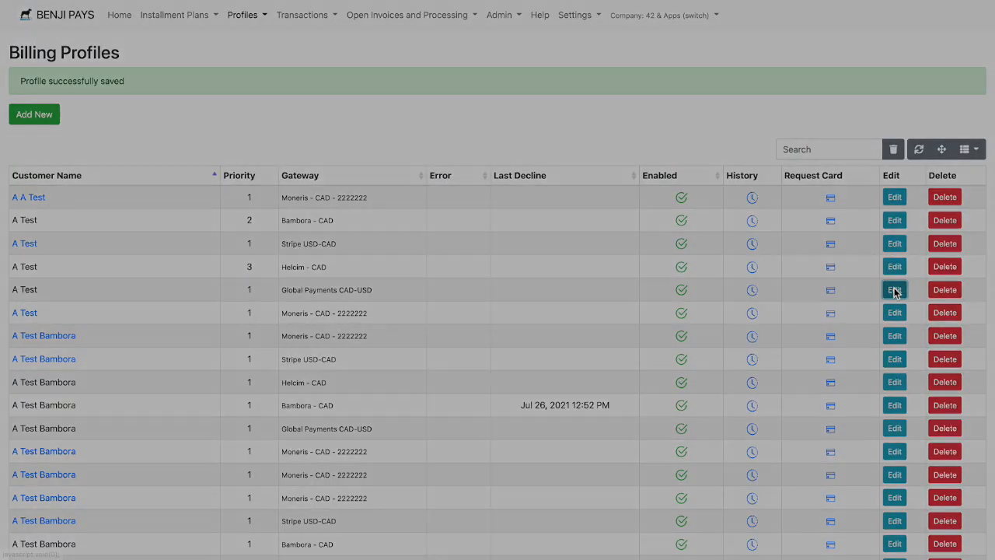
pyautogui.click(433, 161)
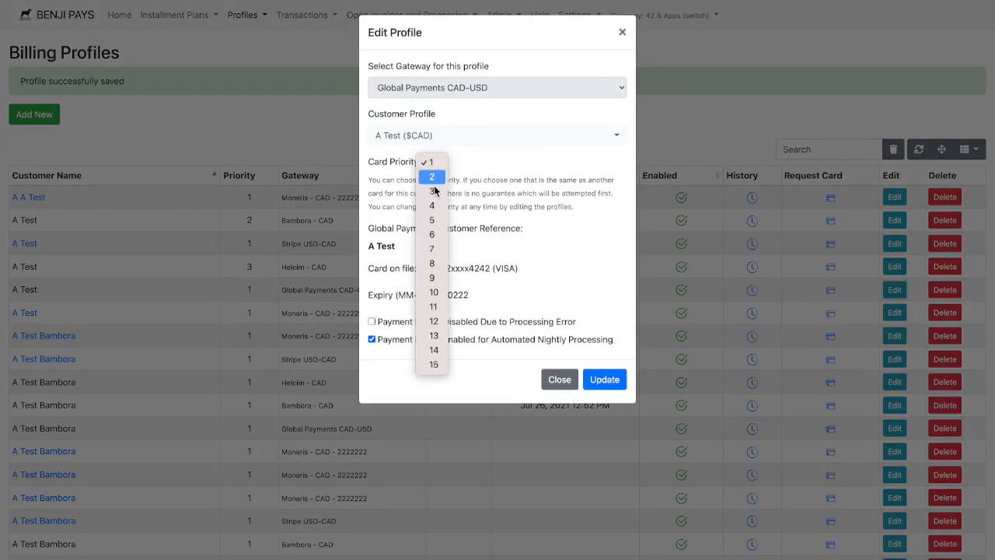
pyautogui.click(436, 207)
pyautogui.click(620, 380)
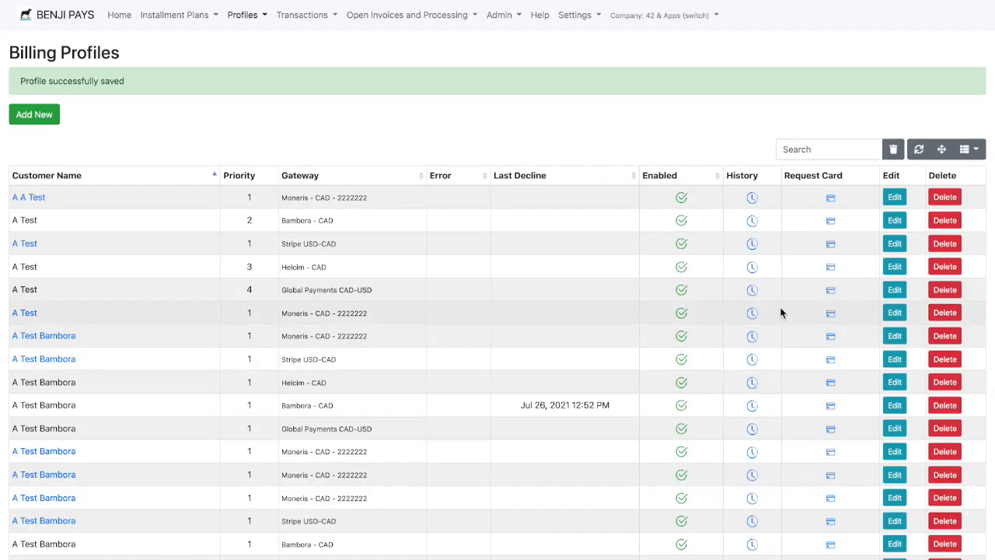
# - Give A Test's Moneris - CAD payment profile card priority 5, disable its automated nightly processing, and update the profile
pyautogui.click(896, 313)
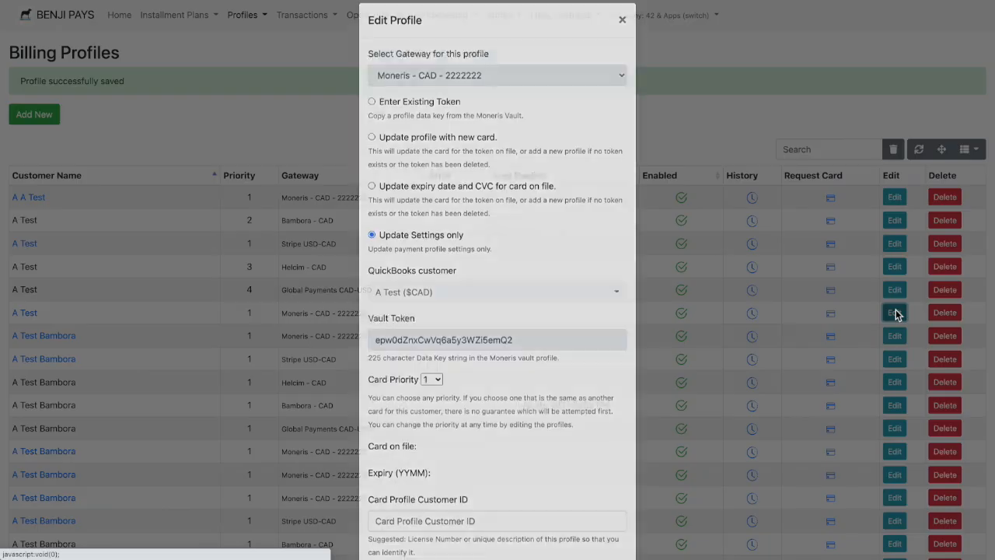
pyautogui.scroll(-2, 429, 226)
pyautogui.scroll(-1, 429, 226)
pyautogui.click(432, 267)
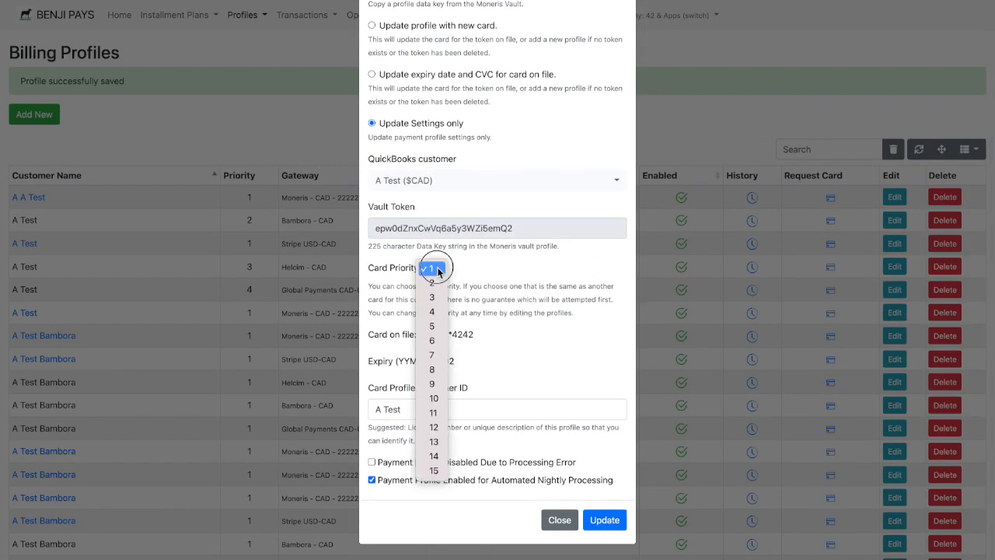
pyautogui.click(433, 325)
pyautogui.click(398, 479)
pyautogui.click(605, 519)
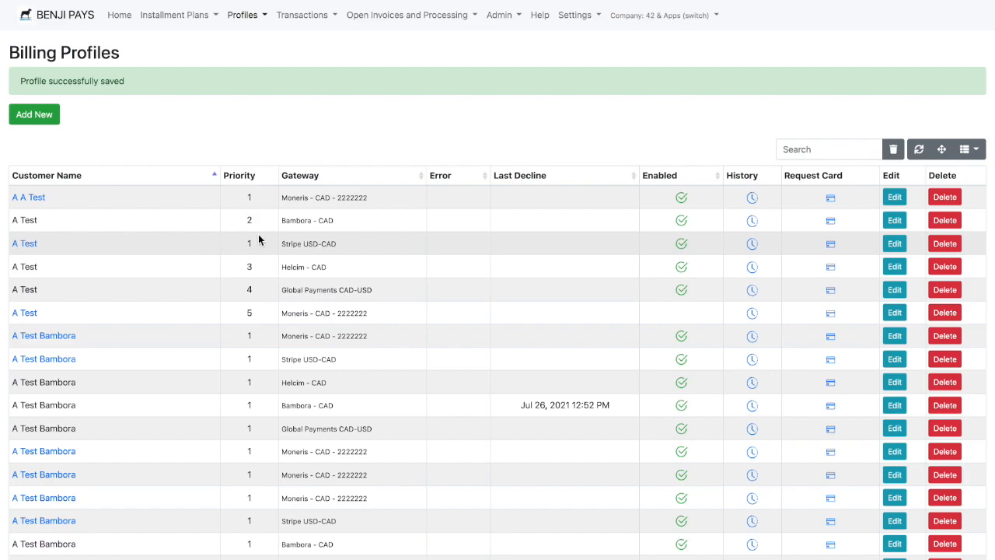
# - Review the gateway and priority order of A Test's payment profiles, and check the Helcim - CAD profile's settings without changing them
pyautogui.moveTo(334, 243); pyautogui.dragTo(207, 245)
pyautogui.moveTo(280, 221); pyautogui.dragTo(345, 225)
pyautogui.moveTo(282, 267); pyautogui.dragTo(353, 273)
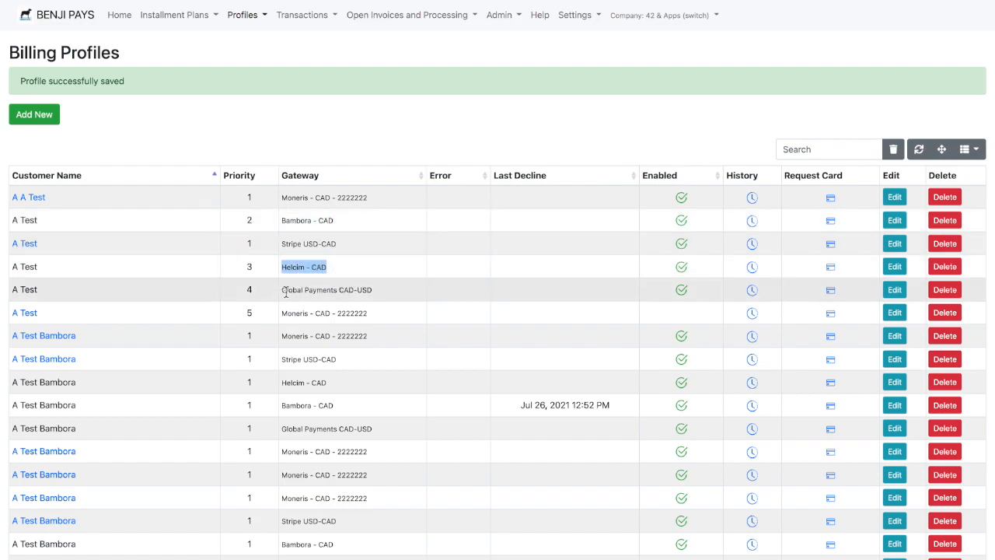
pyautogui.moveTo(283, 290); pyautogui.dragTo(395, 288)
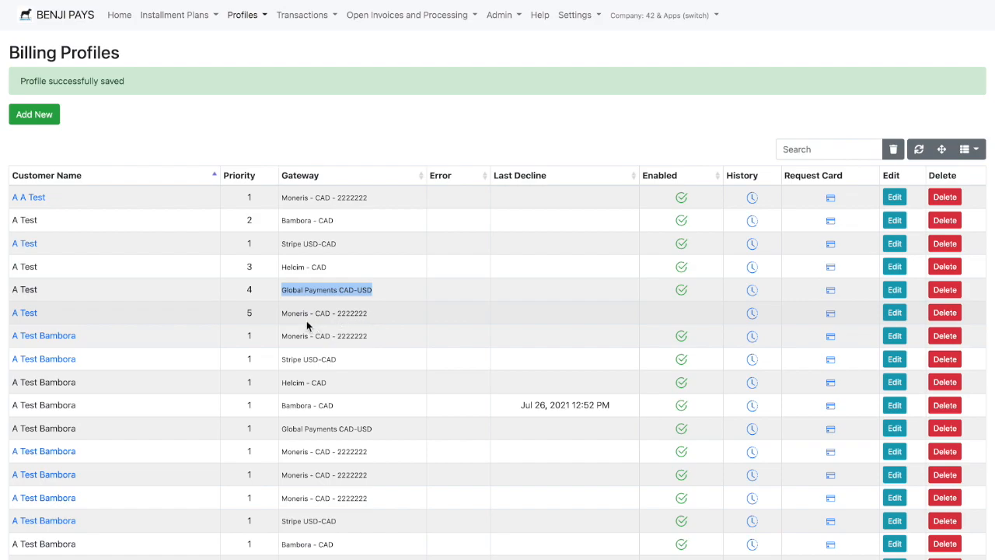
pyautogui.moveTo(245, 313); pyautogui.dragTo(393, 313)
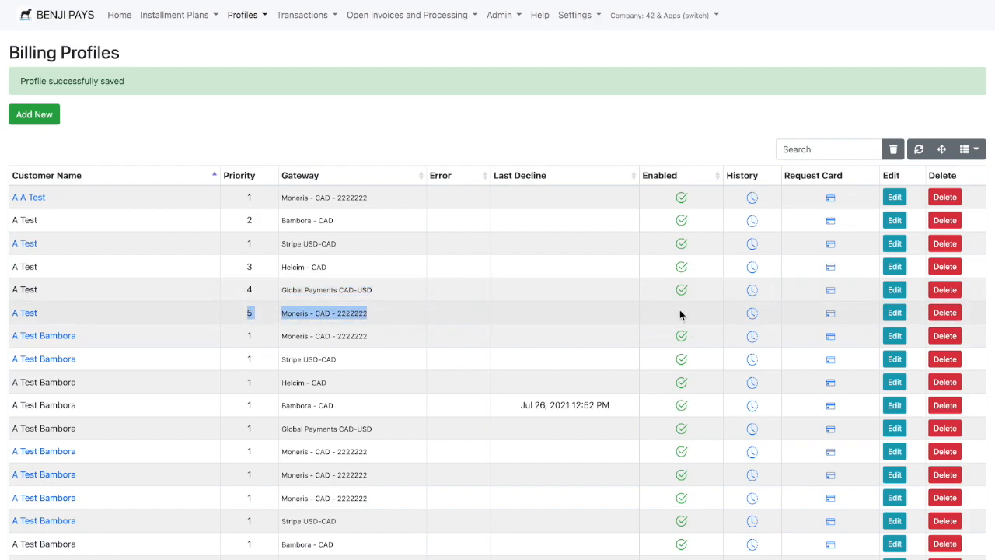
pyautogui.click(455, 109)
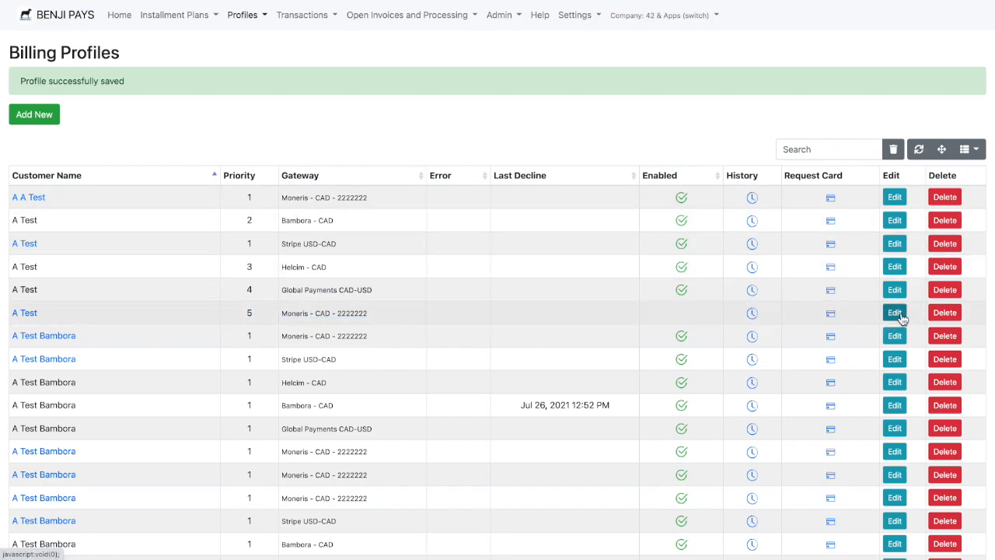
pyautogui.click(897, 266)
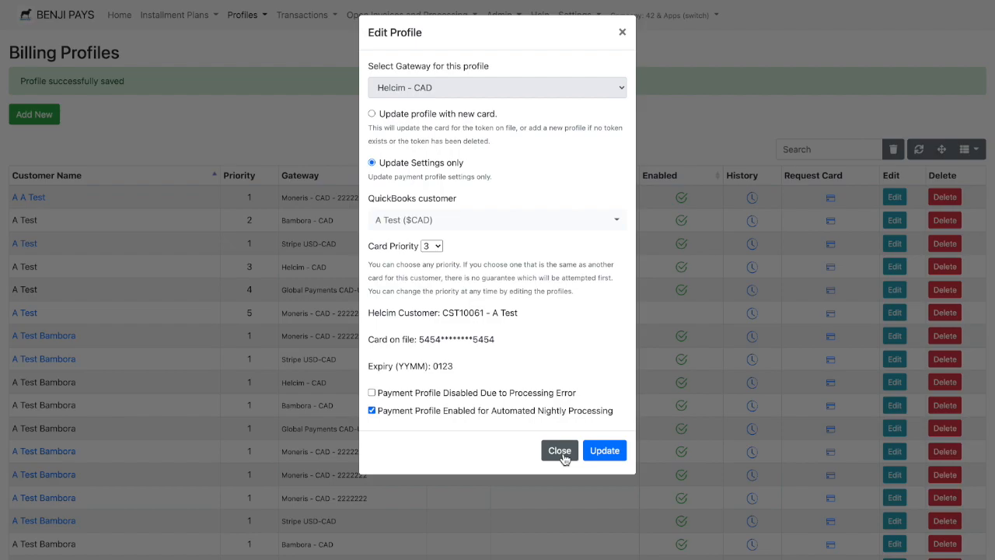
pyautogui.click(561, 456)
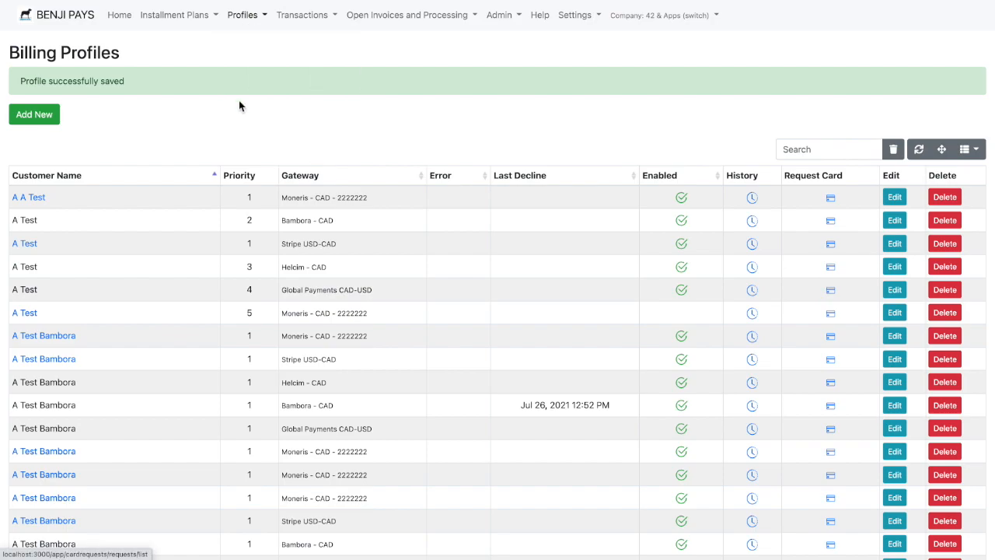
# - Open the company settings and review the nightly payment processing settings
pyautogui.moveTo(575, 15)
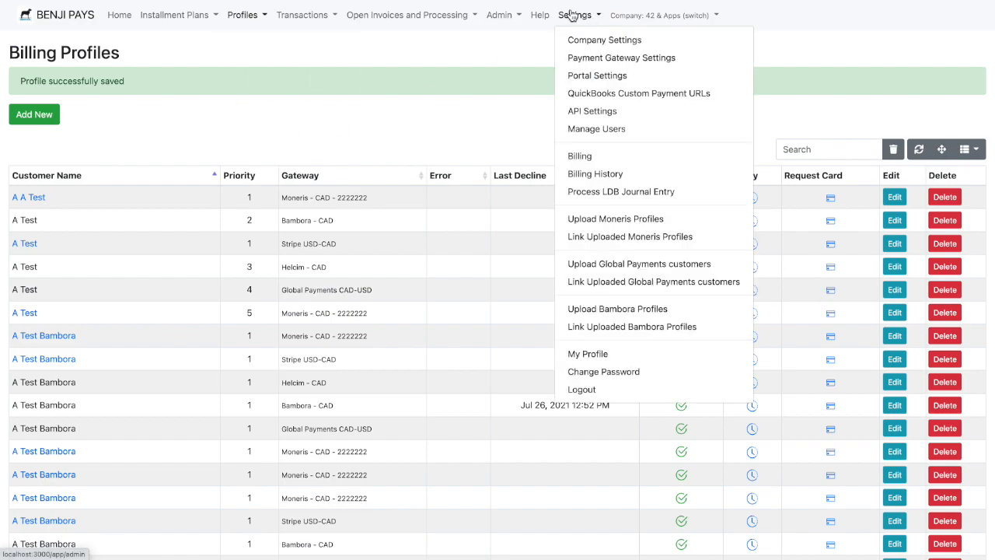
pyautogui.click(585, 40)
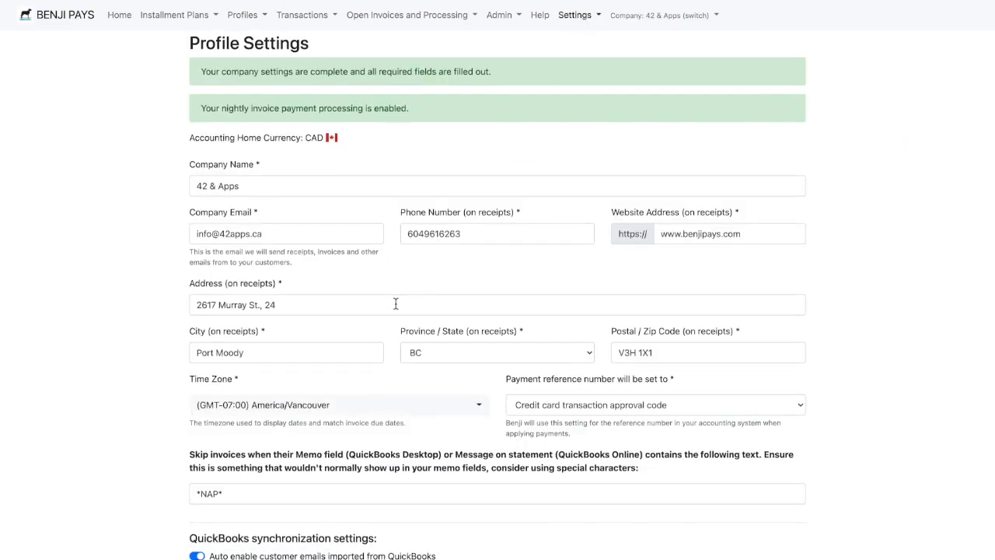
pyautogui.scroll(-5, 396, 303)
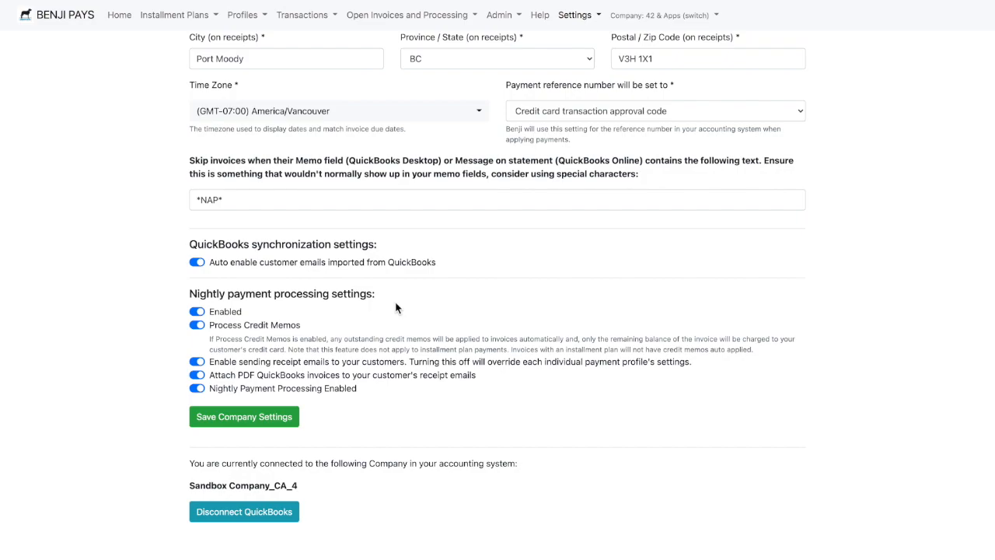
pyautogui.scroll(-1, 395, 304)
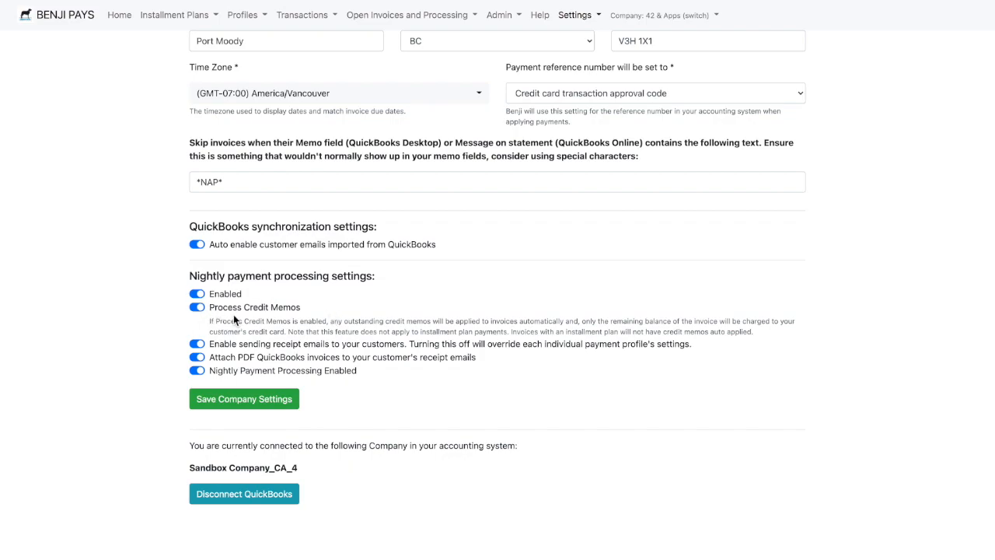
pyautogui.scroll(1, 233, 314)
pyautogui.scroll(-1, 233, 314)
pyautogui.scroll(-1, 233, 314)
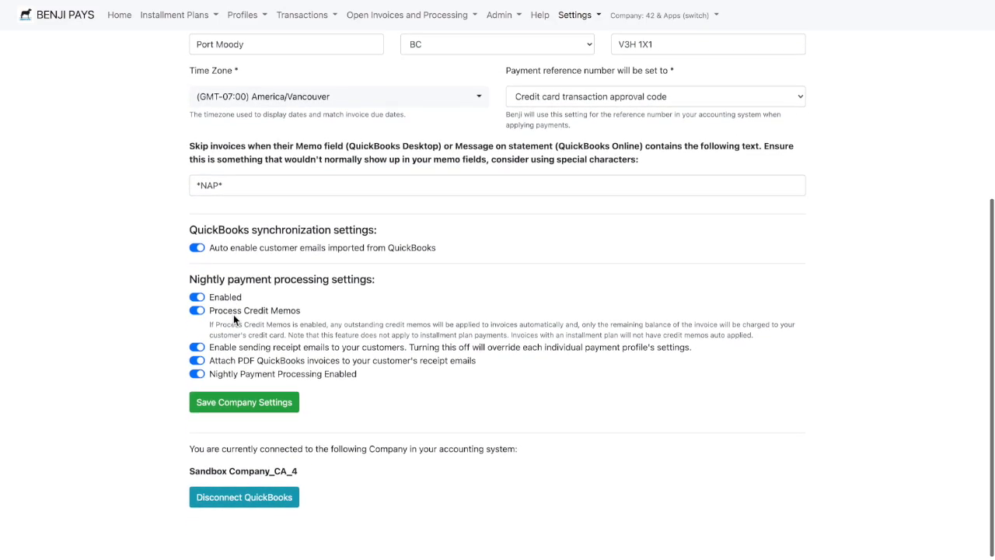
# - Examine the available options for the payment reference number without changing the selection
pyautogui.click(633, 100)
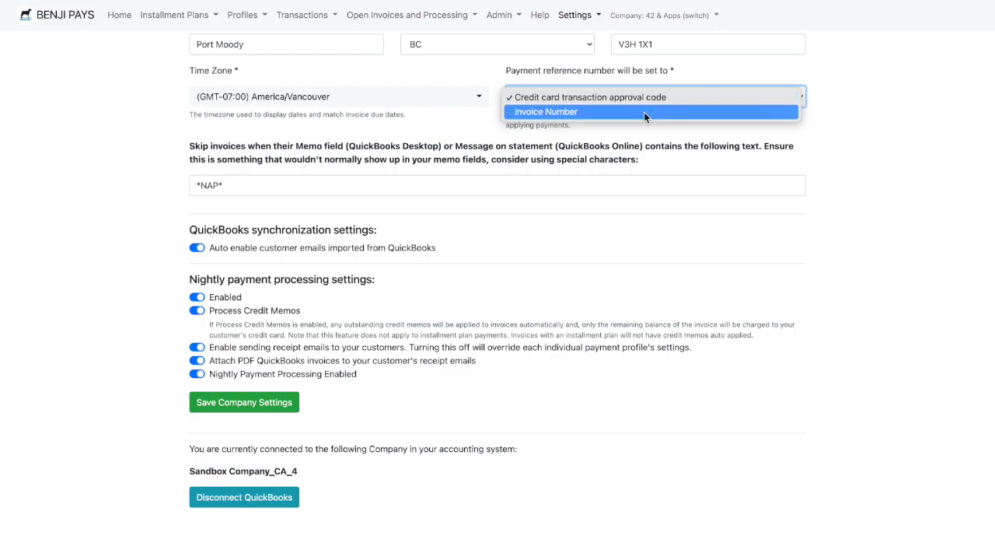
pyautogui.click(848, 78)
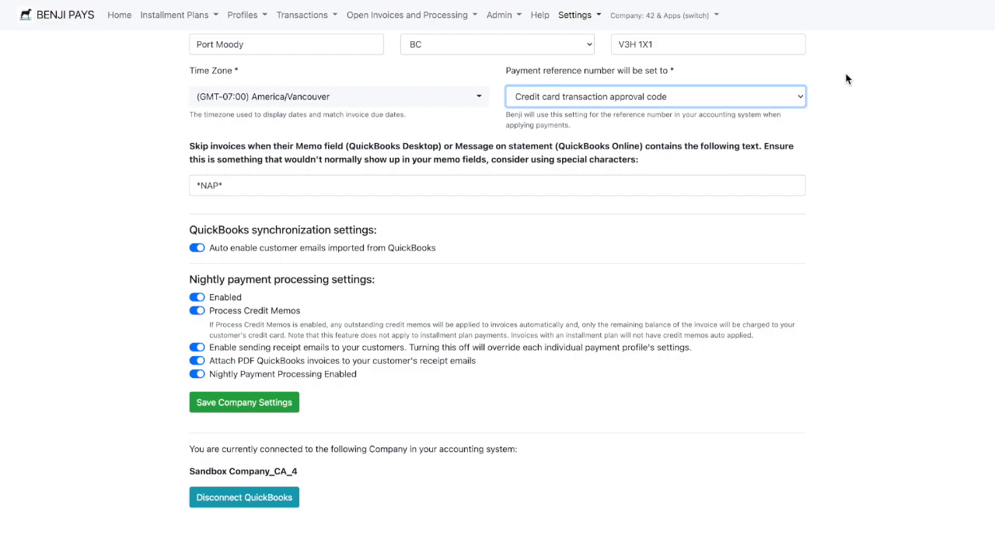
pyautogui.click(764, 95)
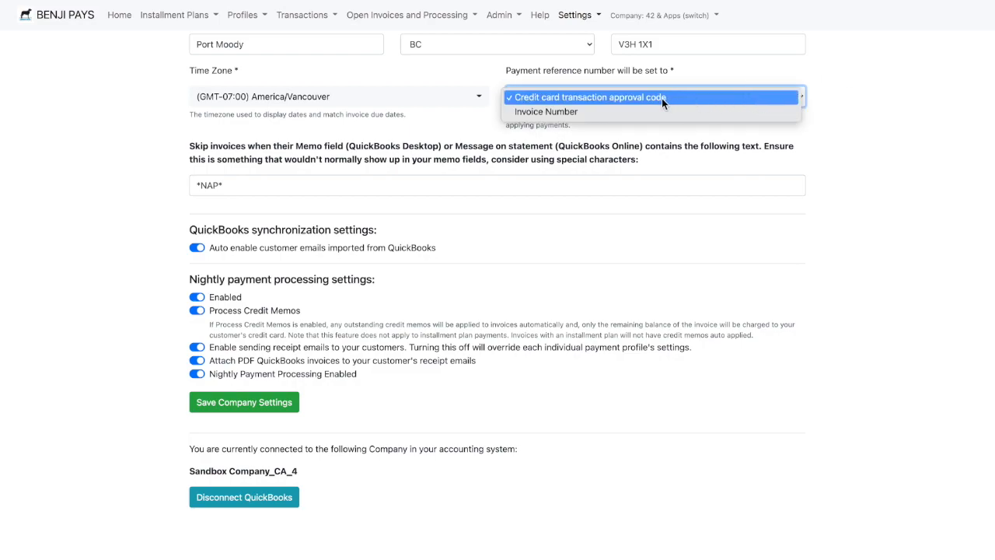
pyautogui.click(841, 79)
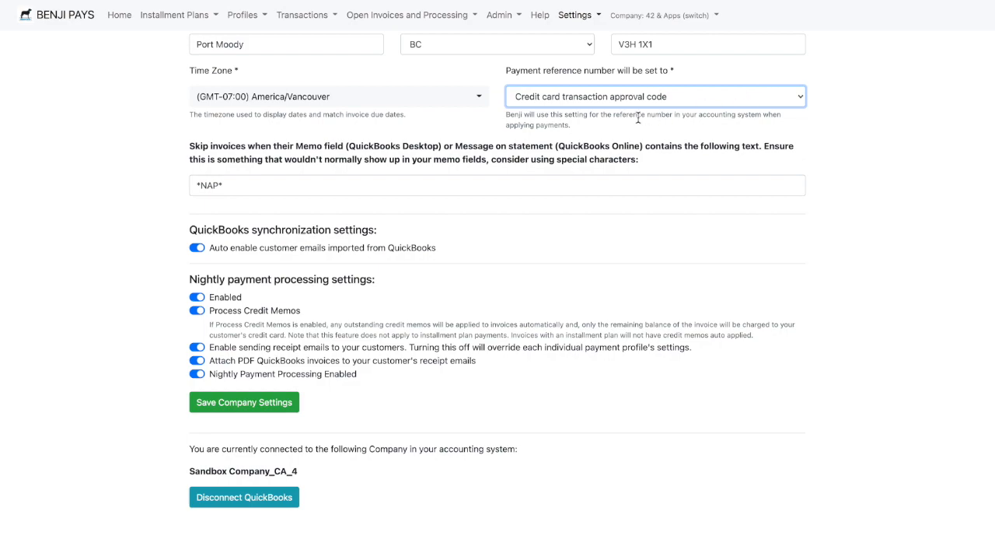
# - Examine the skip-invoices setting, its QuickBooks Desktop and Online source fields, and the *NAP* skip text
pyautogui.click(297, 184)
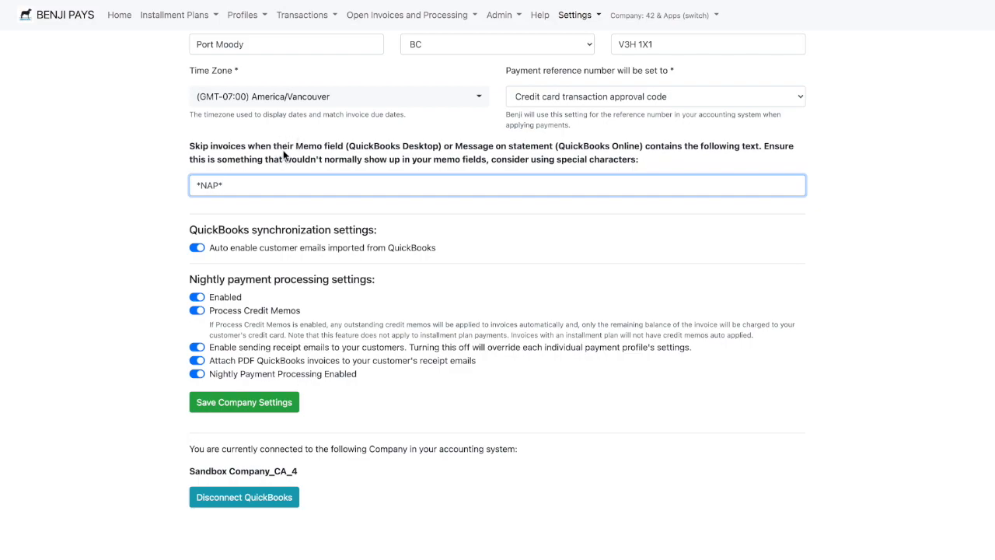
pyautogui.moveTo(298, 145); pyautogui.dragTo(340, 148)
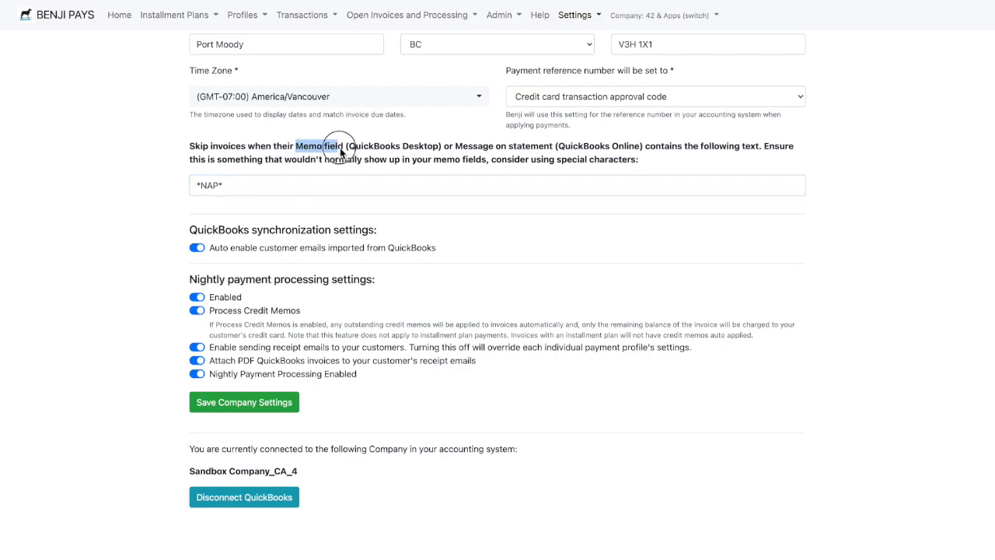
pyautogui.moveTo(457, 148); pyautogui.dragTo(553, 148)
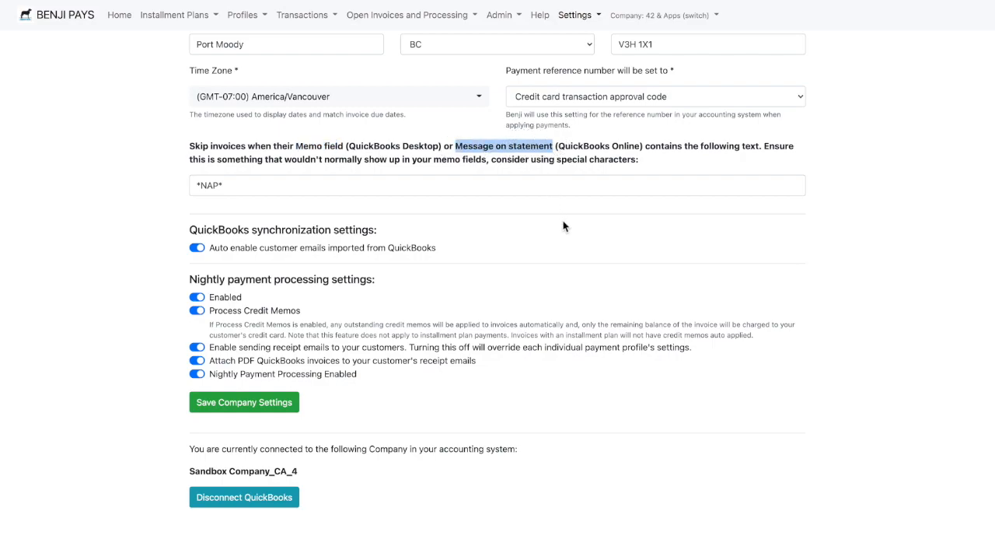
pyautogui.moveTo(245, 185); pyautogui.dragTo(191, 187)
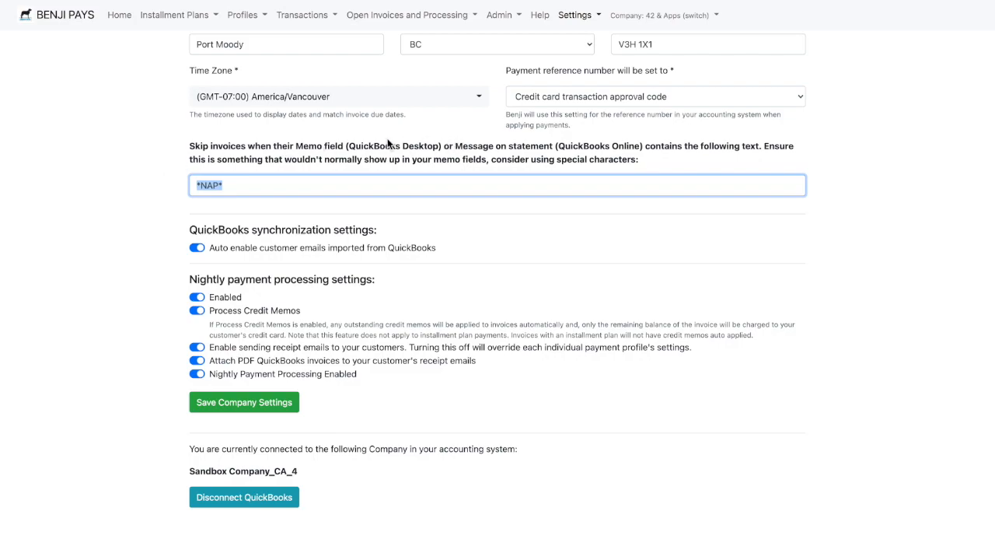
pyautogui.moveTo(295, 144); pyautogui.dragTo(370, 145)
pyautogui.moveTo(296, 145); pyautogui.dragTo(443, 150)
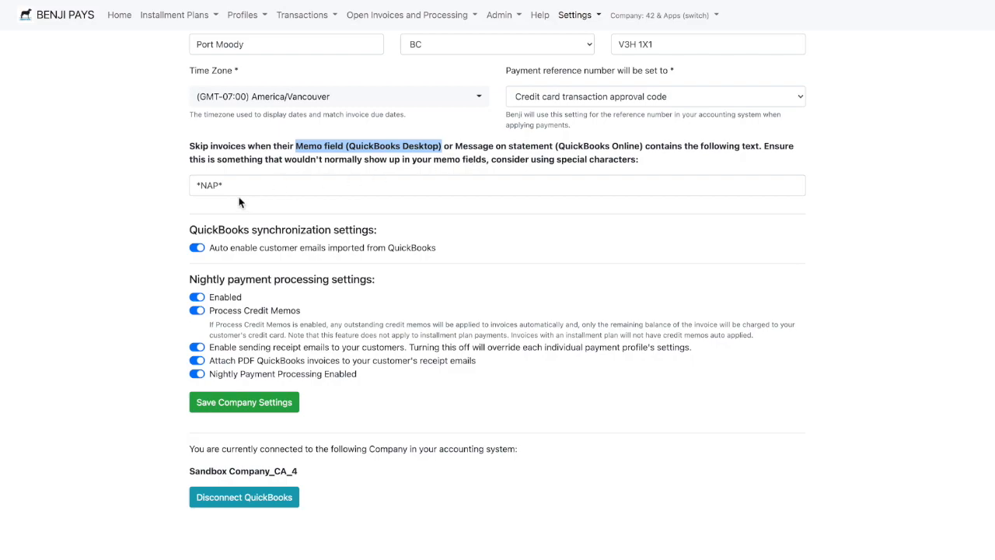
pyautogui.moveTo(238, 187); pyautogui.dragTo(169, 188)
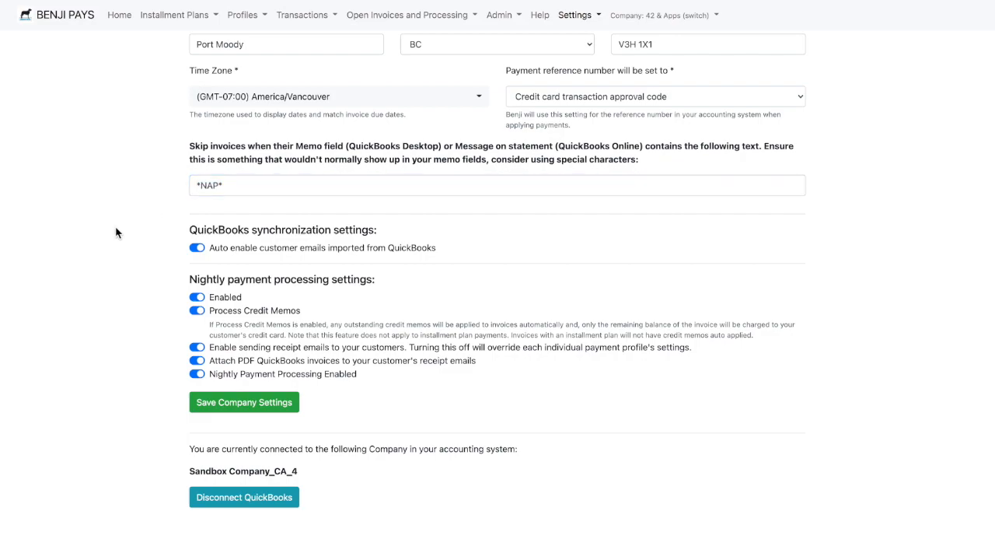
# - Toggle the automatic enabling of customer emails imported from QuickBooks off and back on
pyautogui.click(298, 245)
pyautogui.scroll(-1, 298, 245)
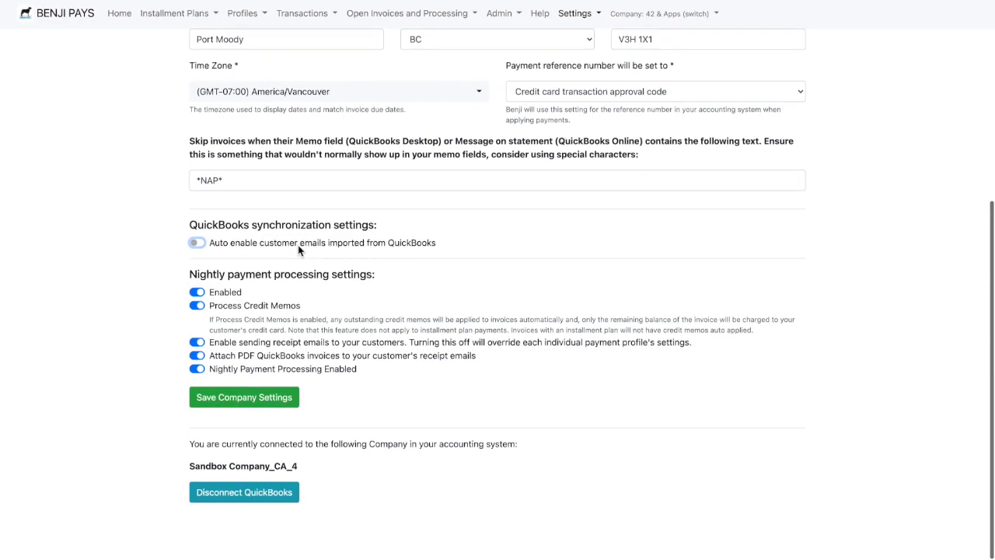
pyautogui.click(198, 243)
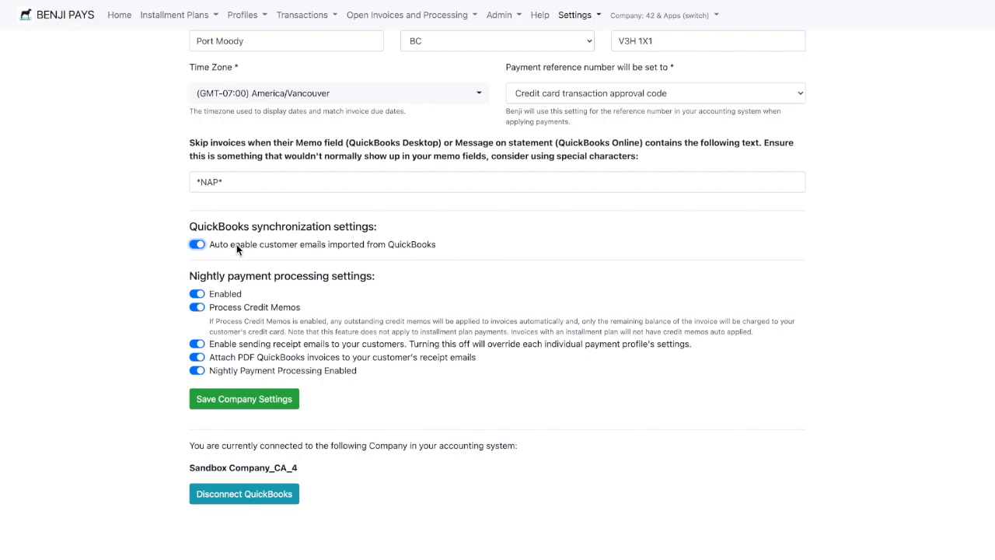
pyautogui.click(236, 243)
pyautogui.click(202, 246)
pyautogui.scroll(1, 161, 325)
pyautogui.scroll(-1, 161, 325)
# - Toggle receipt emails, PDF invoice attachments and nightly payment processing off and back on
pyautogui.click(196, 343)
pyautogui.click(197, 345)
pyautogui.click(200, 358)
pyautogui.click(195, 358)
pyautogui.click(195, 371)
pyautogui.click(196, 371)
pyautogui.click(200, 373)
# - Save the company settings and open the customer list
pyautogui.click(229, 400)
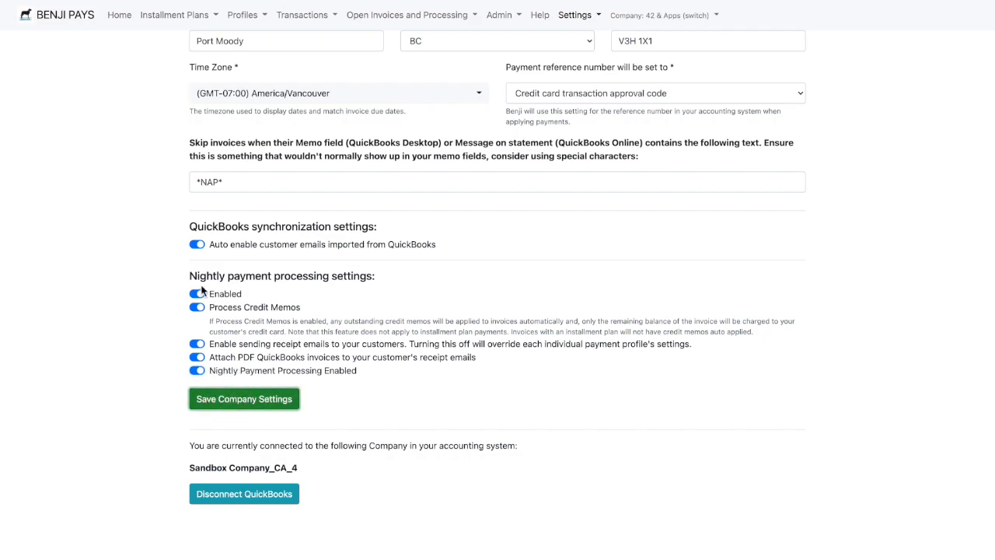
pyautogui.scroll(-1, 201, 289)
pyautogui.scroll(1, 202, 289)
pyautogui.click(242, 15)
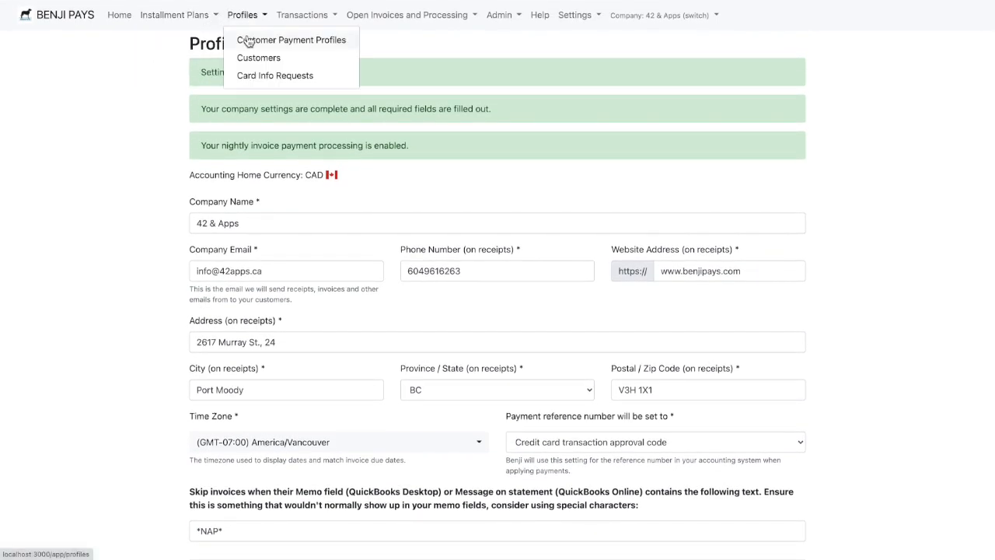
pyautogui.click(256, 58)
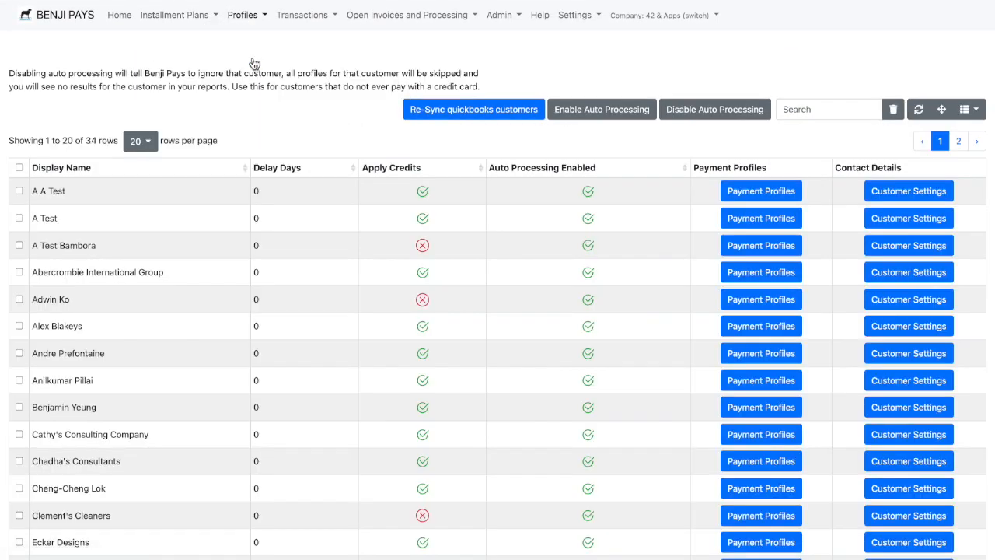